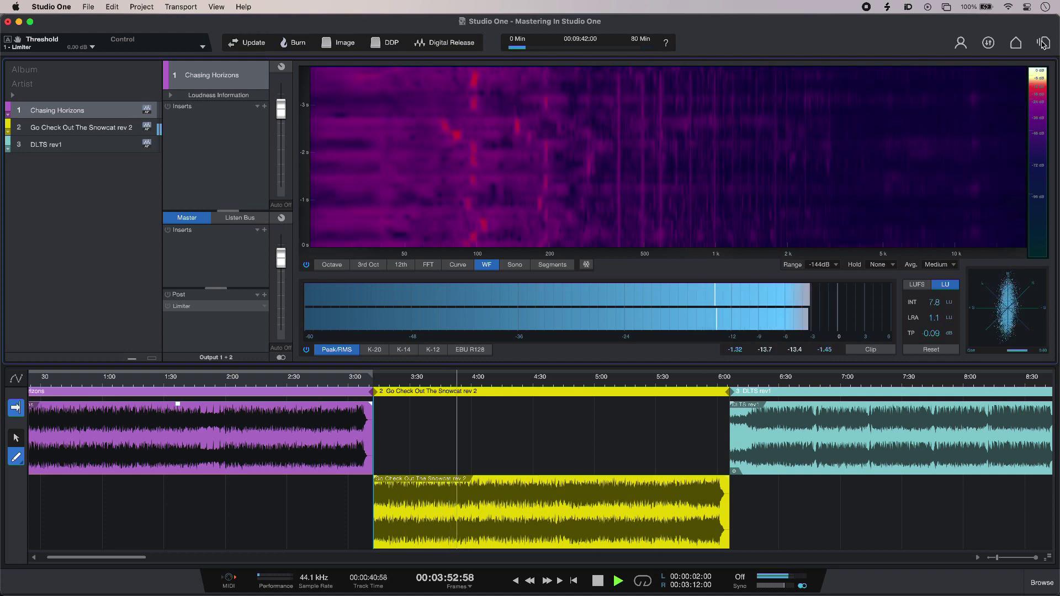
pyautogui.click(1044, 43)
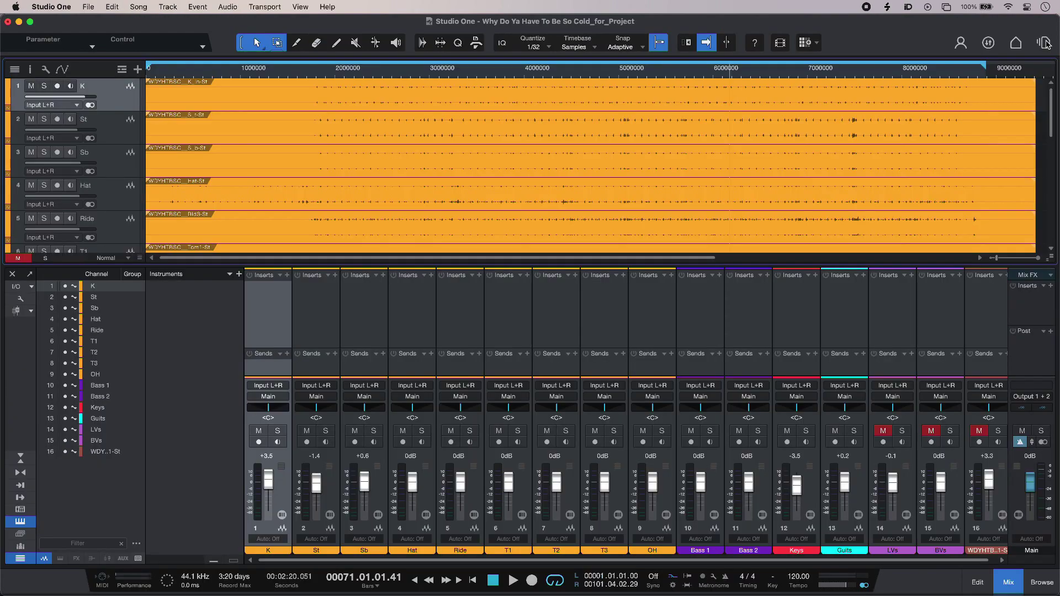
pyautogui.click(1044, 43)
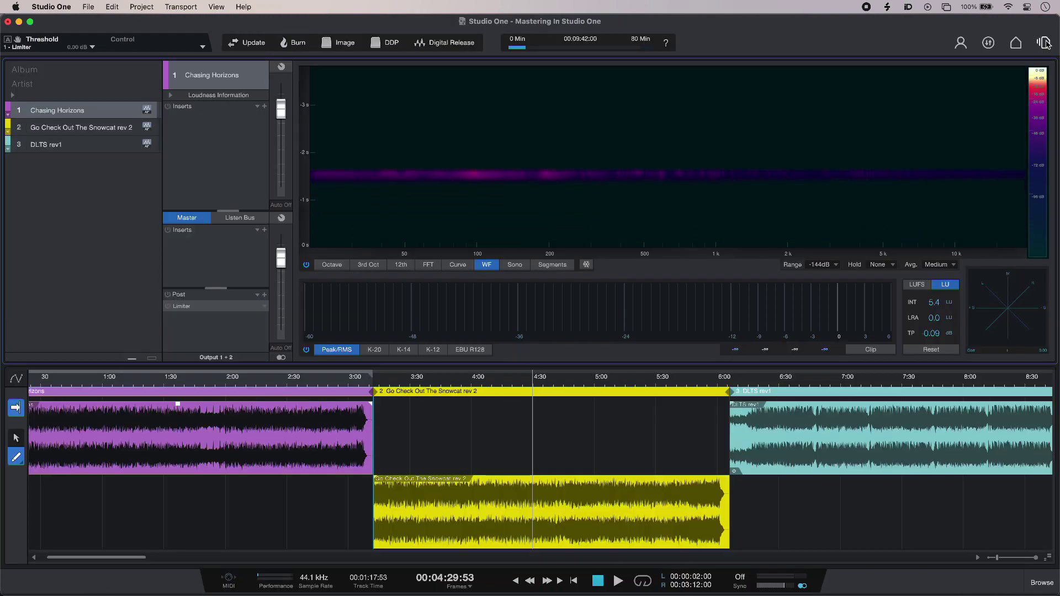
pyautogui.click(1044, 43)
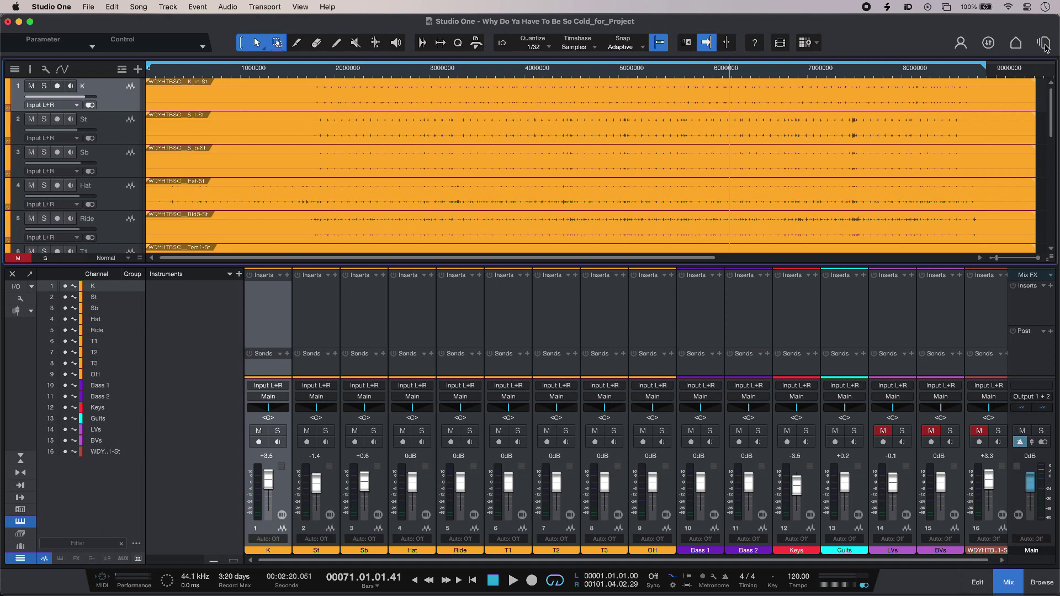
pyautogui.press('space')
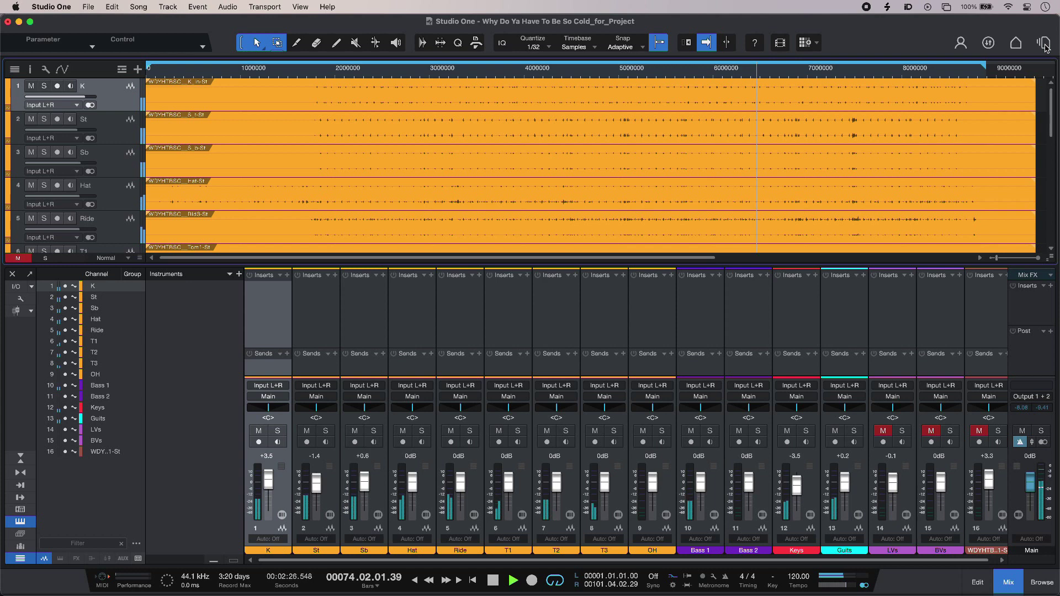
pyautogui.press('space')
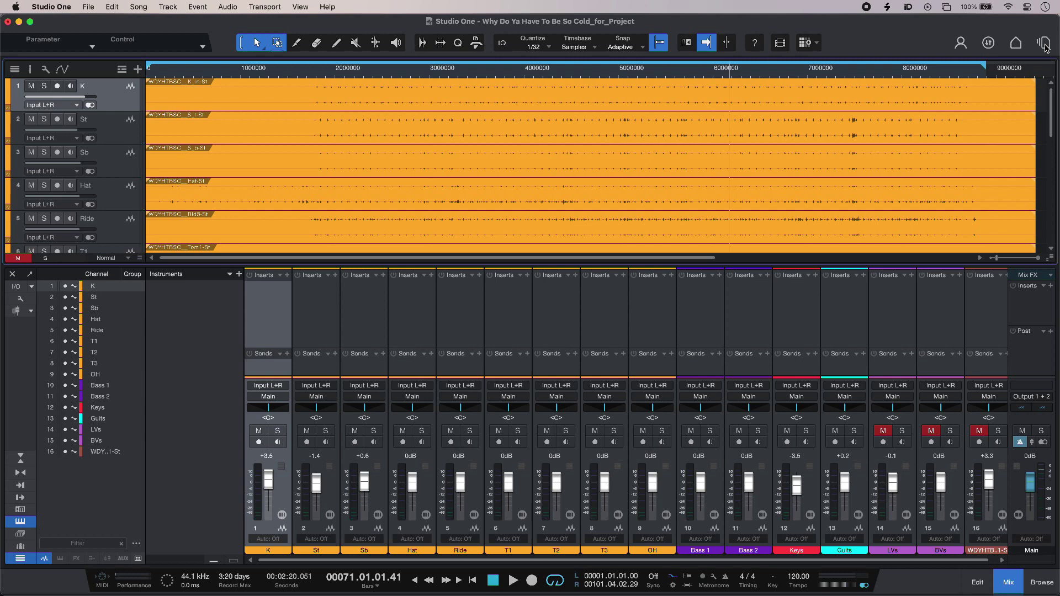
# Step: Add the song to the Mastering In Studio One project and move it to slot 2
pyautogui.click(139, 6)
pyautogui.moveTo(162, 126)
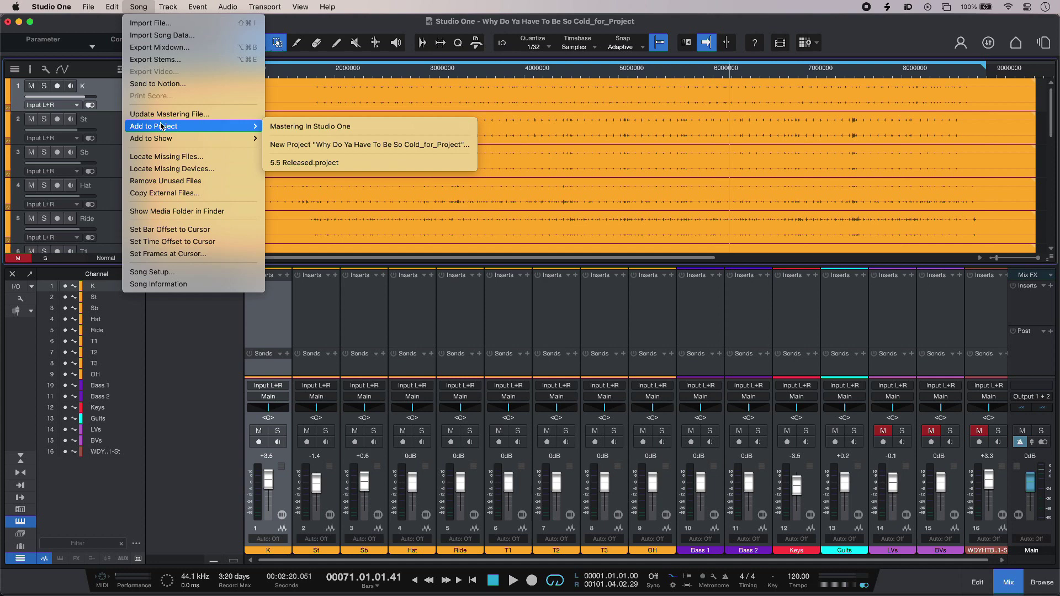
pyautogui.click(309, 126)
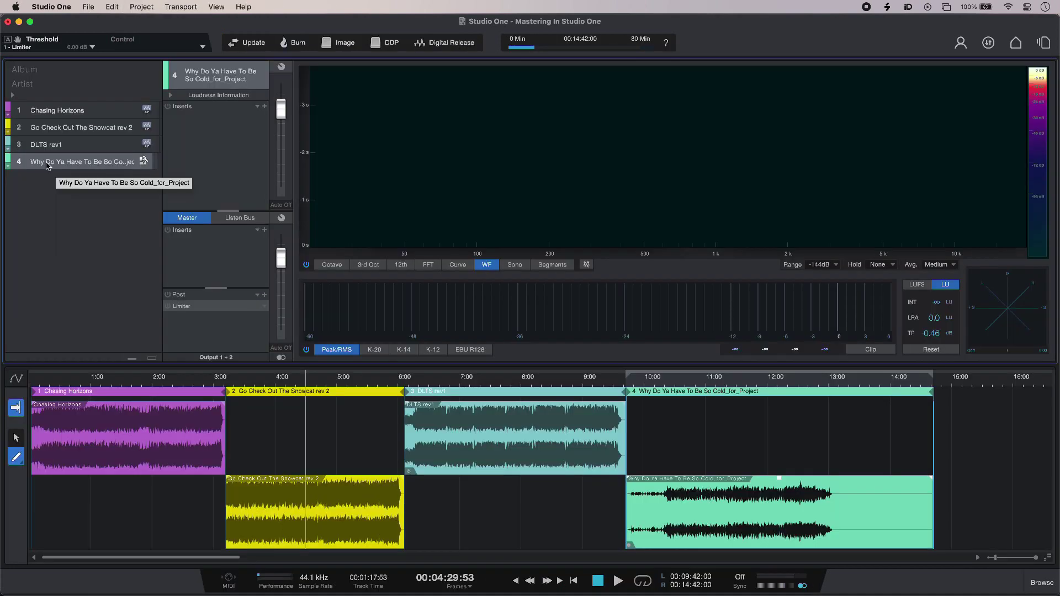
pyautogui.moveTo(47, 166); pyautogui.dragTo(46, 120)
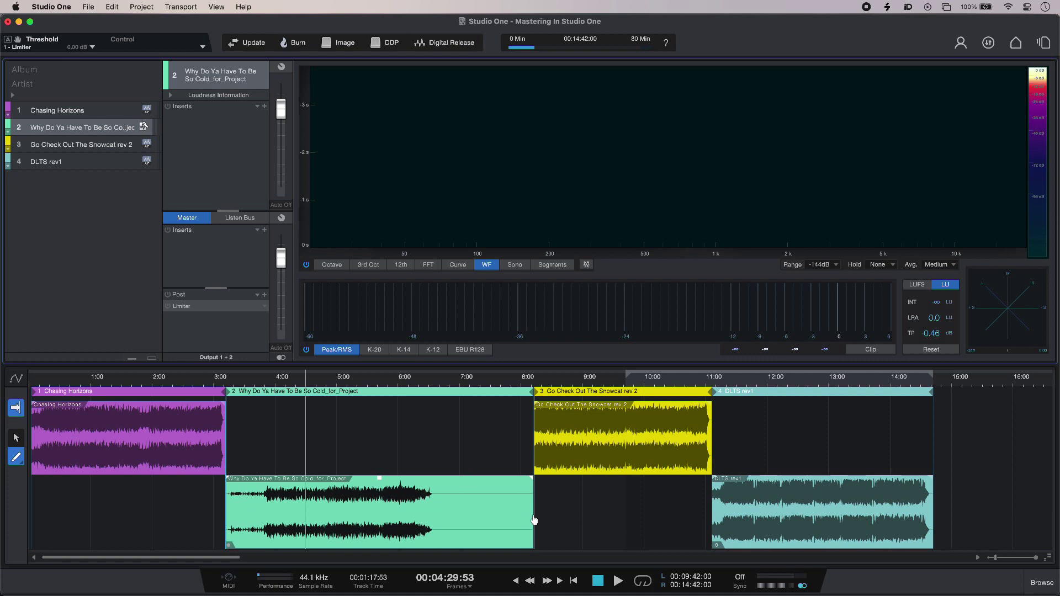
# Step: Trim the new song's clip end and slide the Snowcat and DLTS songs left to close the gap
pyautogui.moveTo(533, 516); pyautogui.dragTo(437, 513)
pyautogui.moveTo(562, 446); pyautogui.dragTo(469, 438)
pyautogui.click(16, 379)
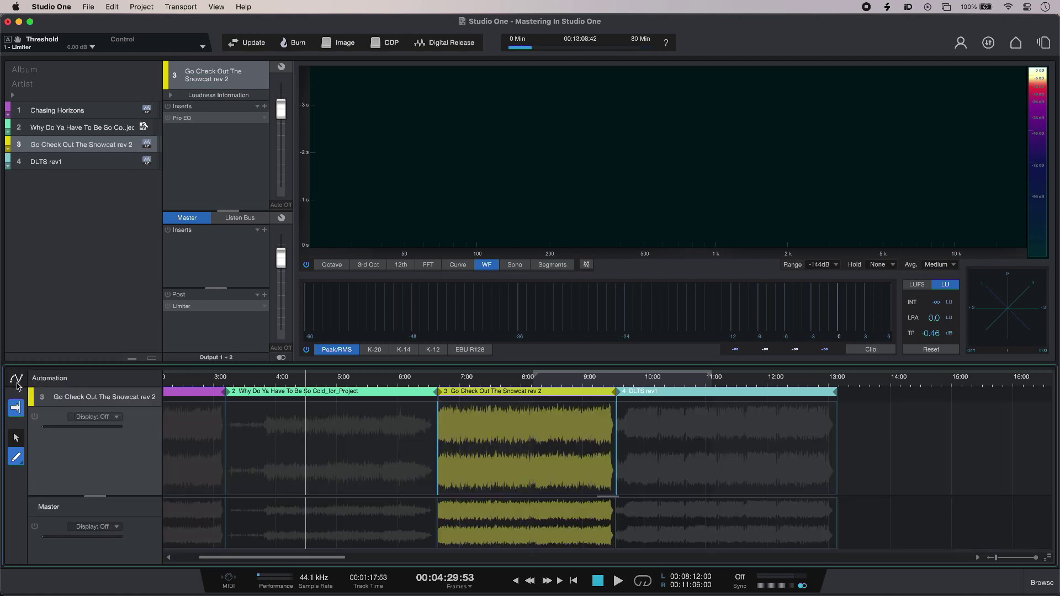
pyautogui.click(17, 383)
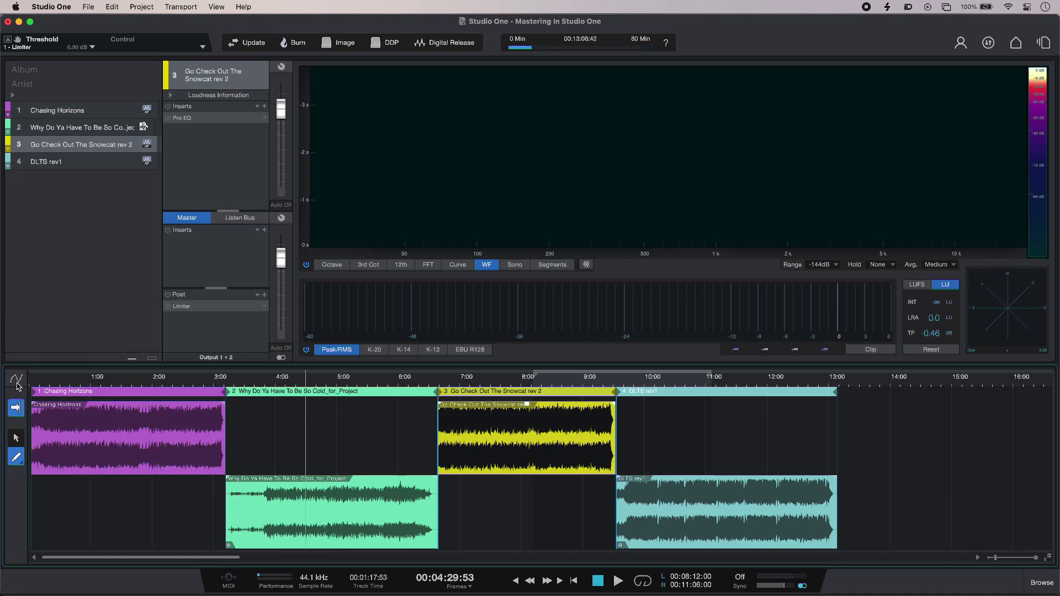
pyautogui.click(141, 7)
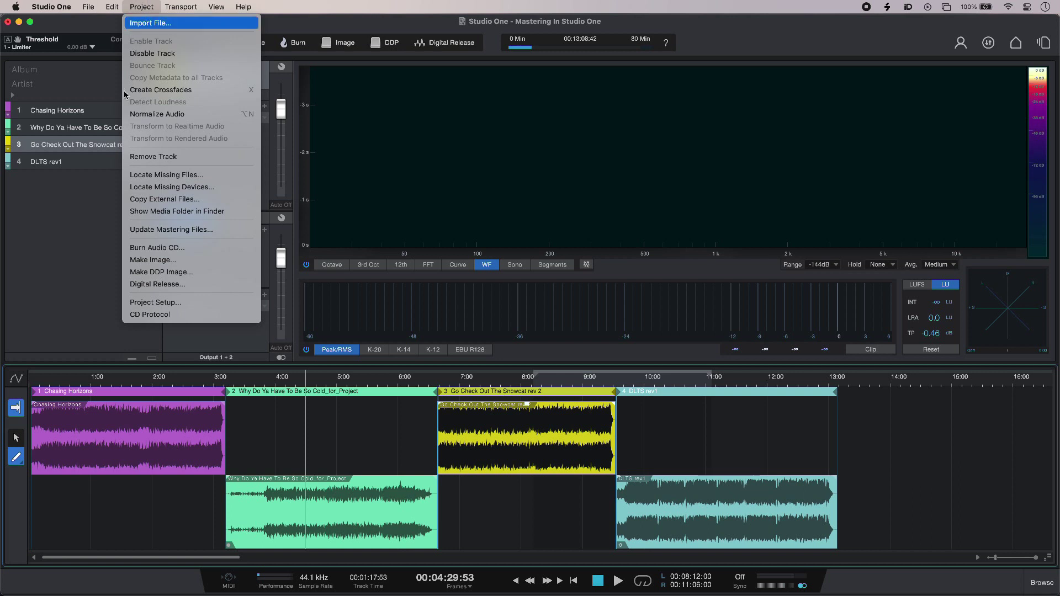
pyautogui.click(88, 223)
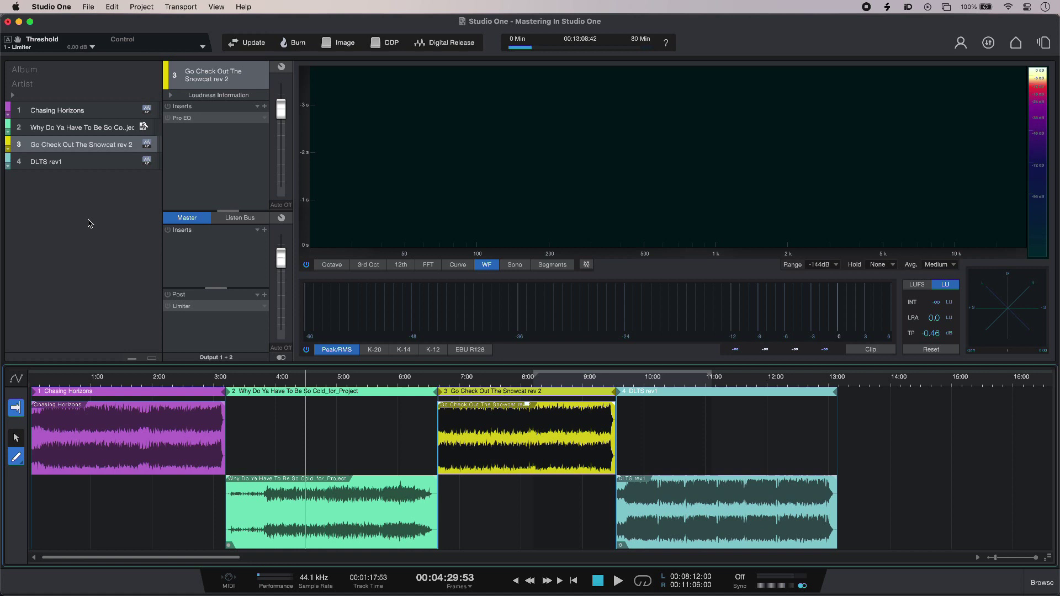
pyautogui.click(403, 386)
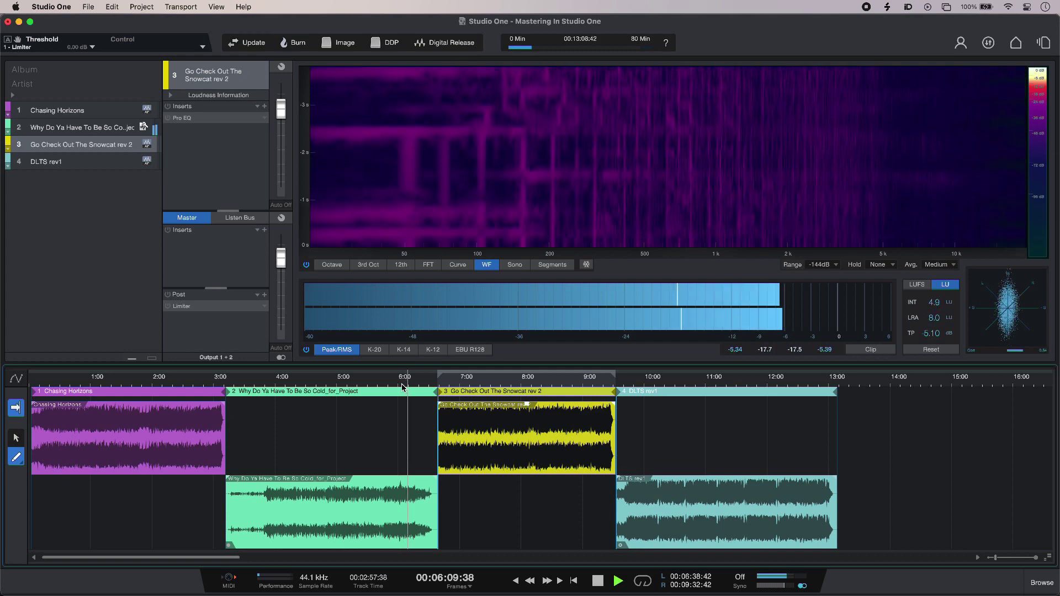
pyautogui.press('space')
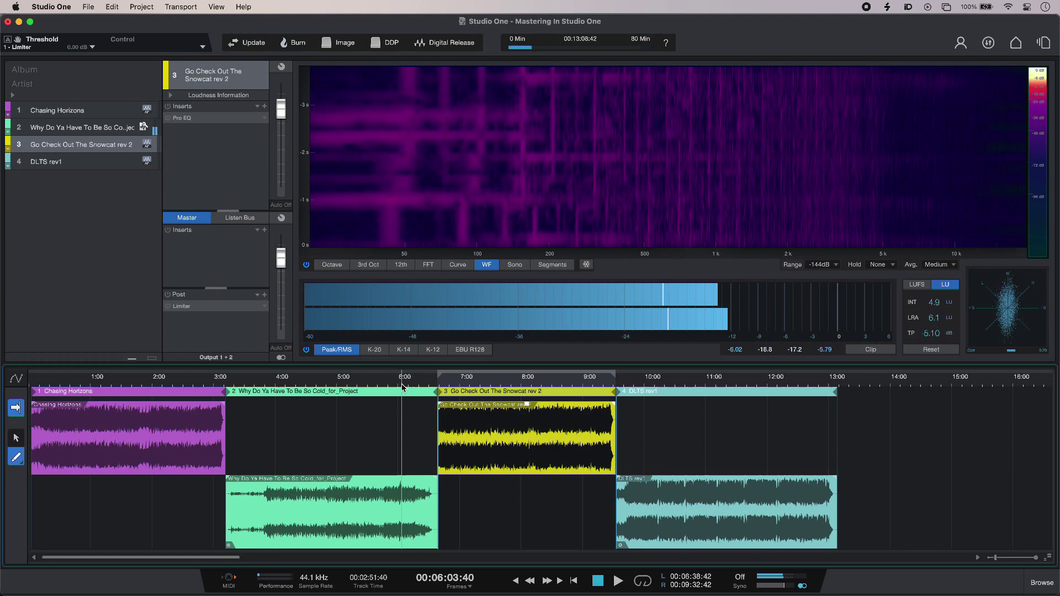
pyautogui.click(446, 387)
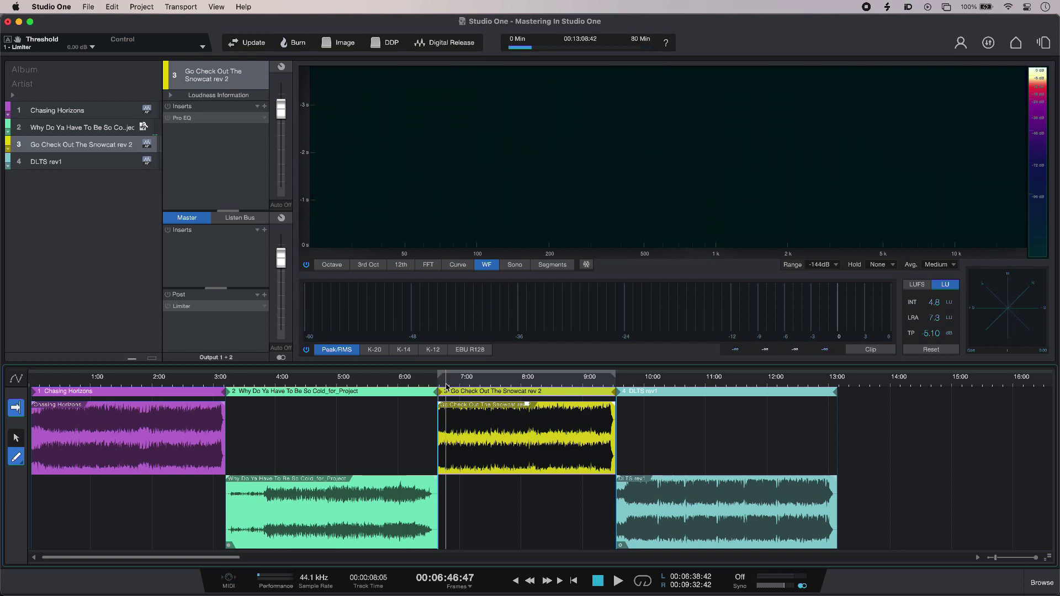
pyautogui.press('space')
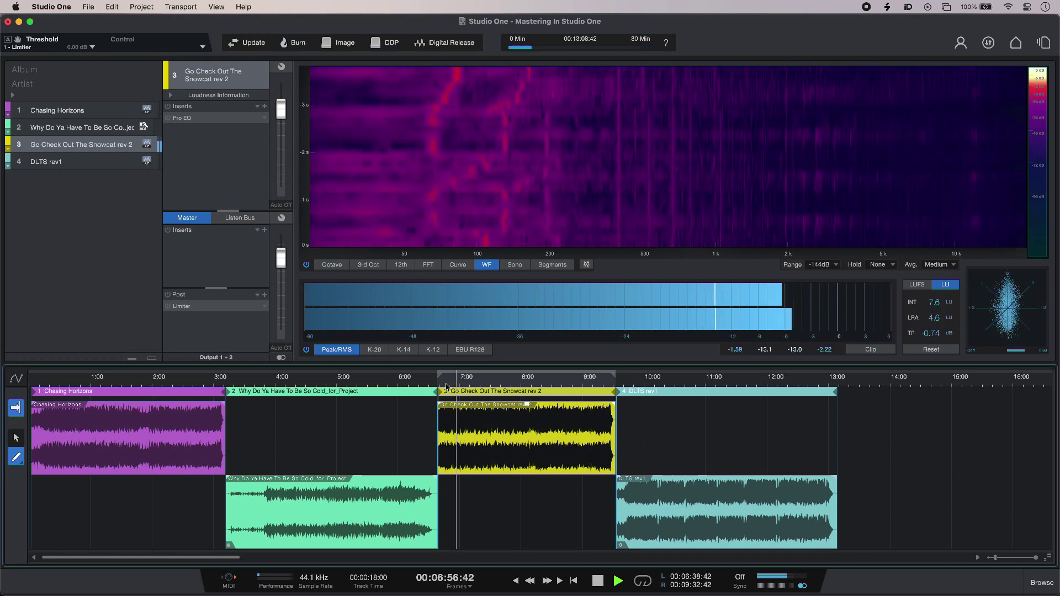
pyautogui.press('space')
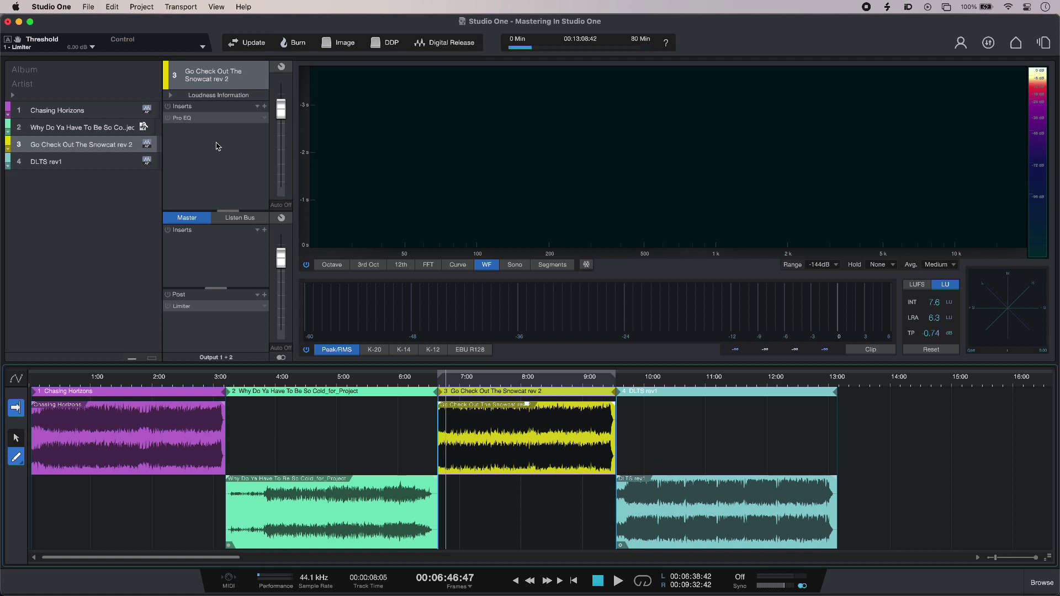
# Step: Show track 3's Pro EQ window beside the analyzer and start playback
pyautogui.click(180, 118)
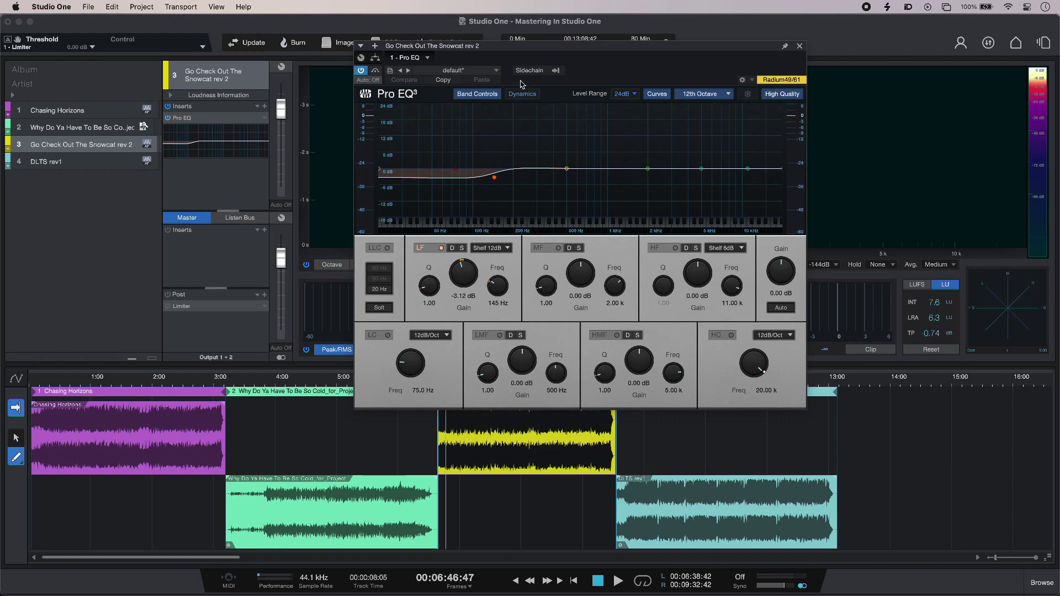
pyautogui.moveTo(533, 45); pyautogui.dragTo(680, 46)
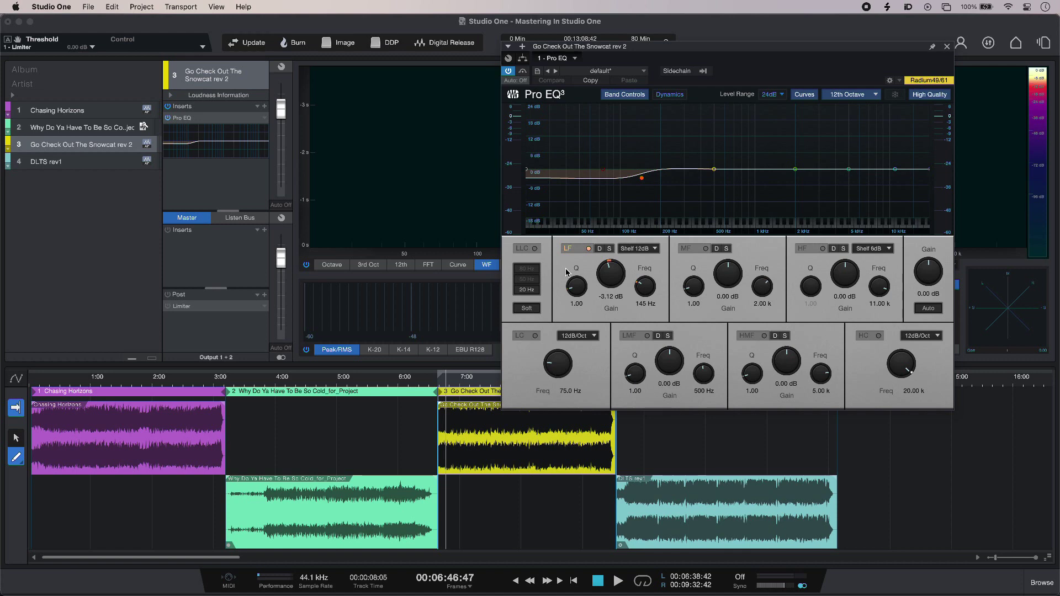
pyautogui.press('space')
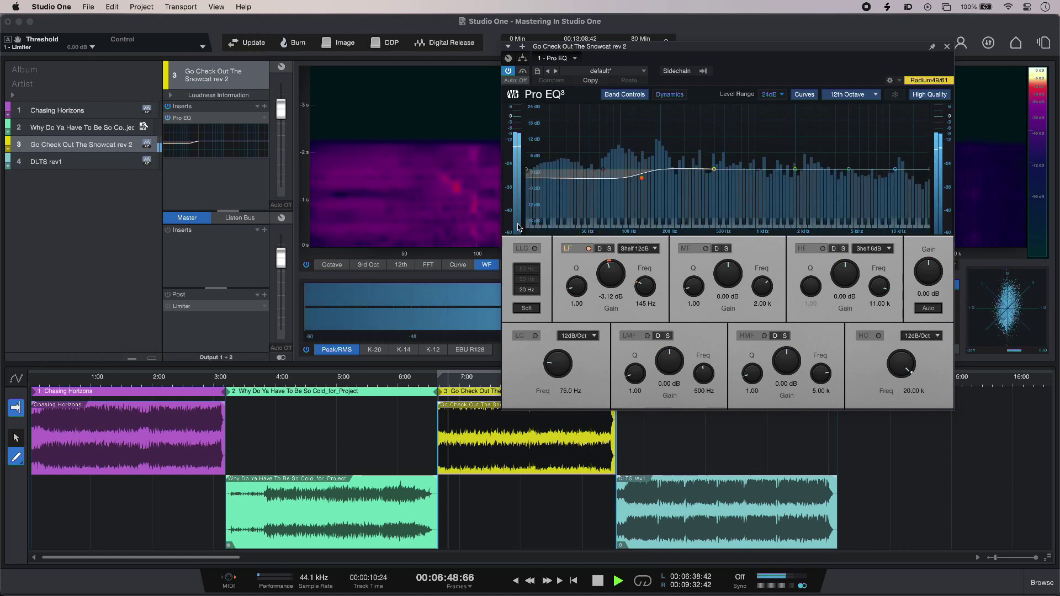
# Step: Audition the Snowcat song through its EQ from around 6:00 and again from 6:06
pyautogui.click(404, 385)
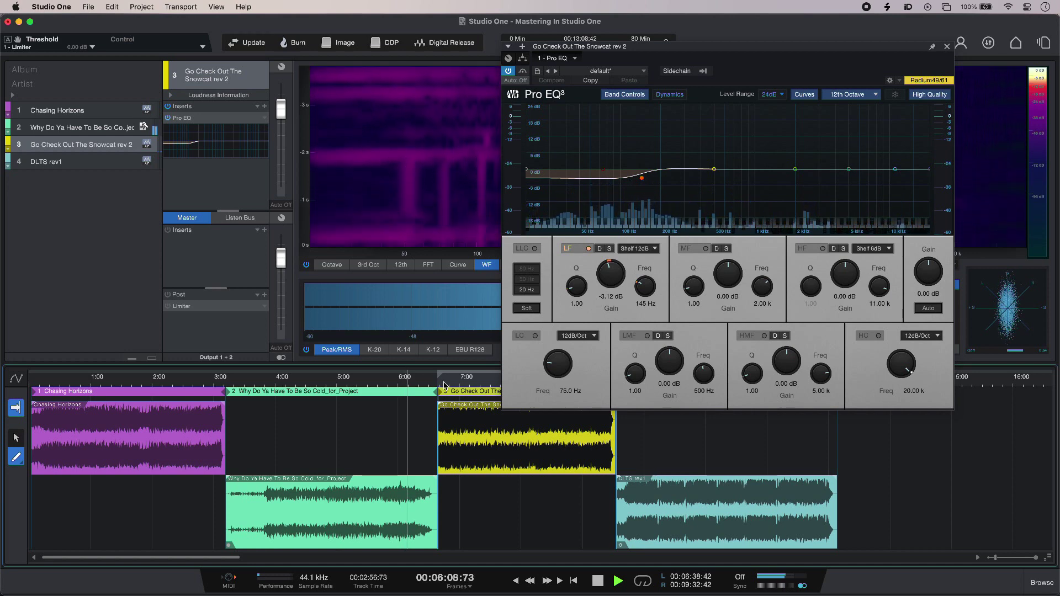
pyautogui.click(445, 385)
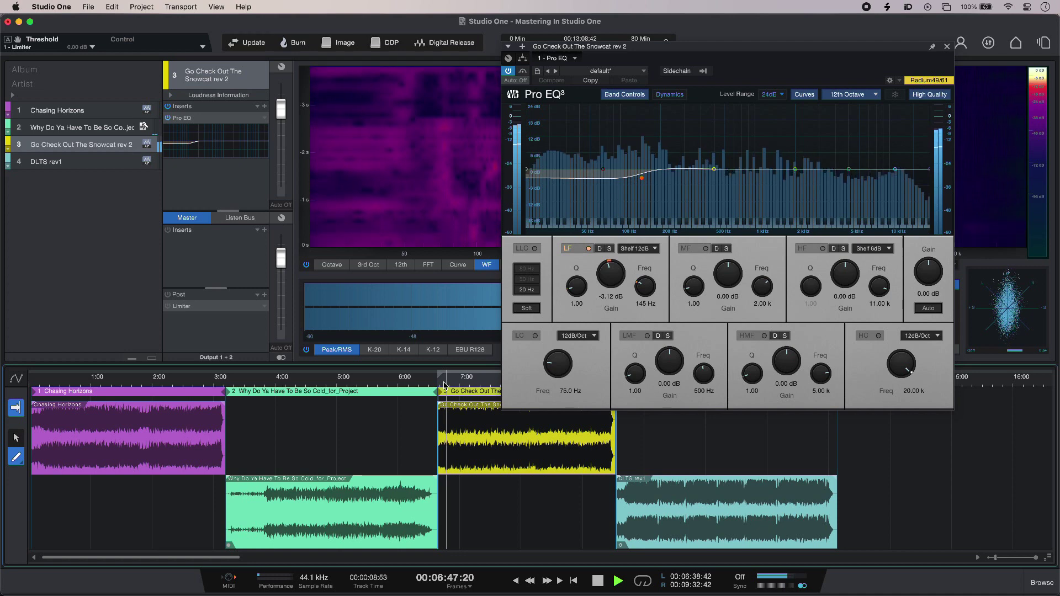
pyautogui.press('space')
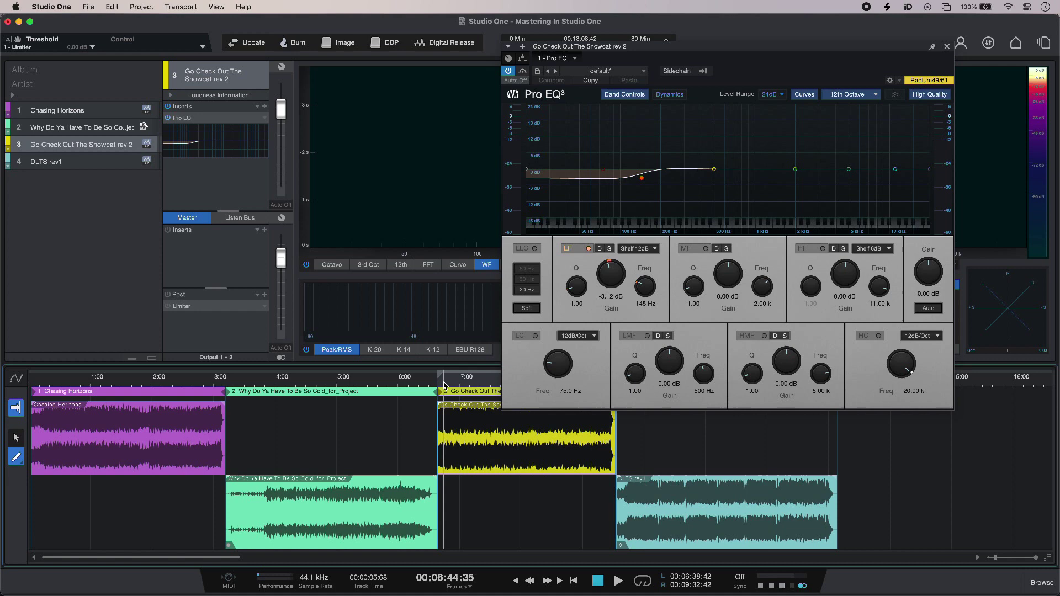
pyautogui.click(406, 385)
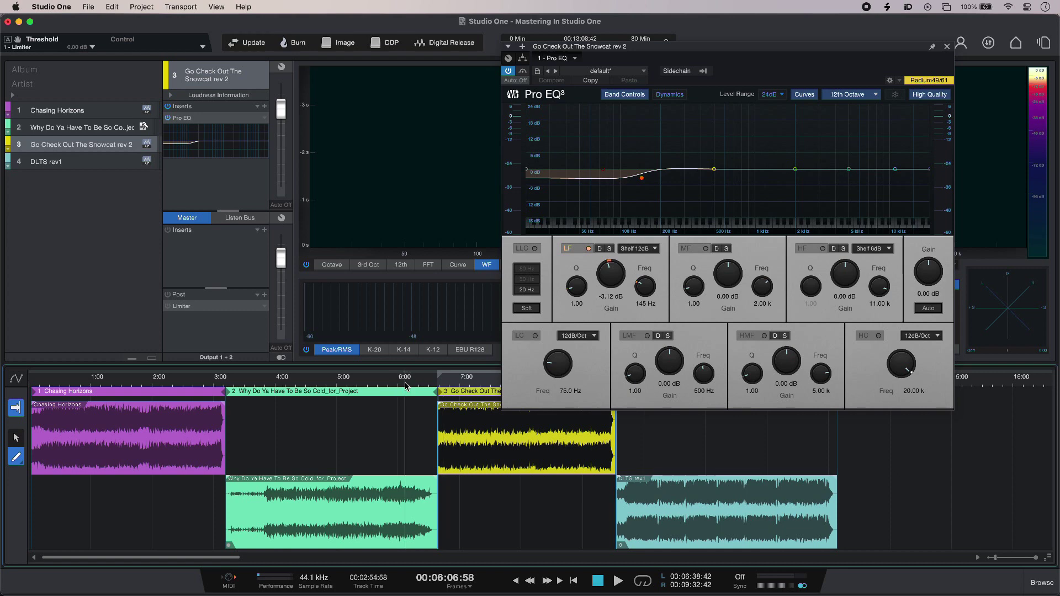
pyautogui.press('space')
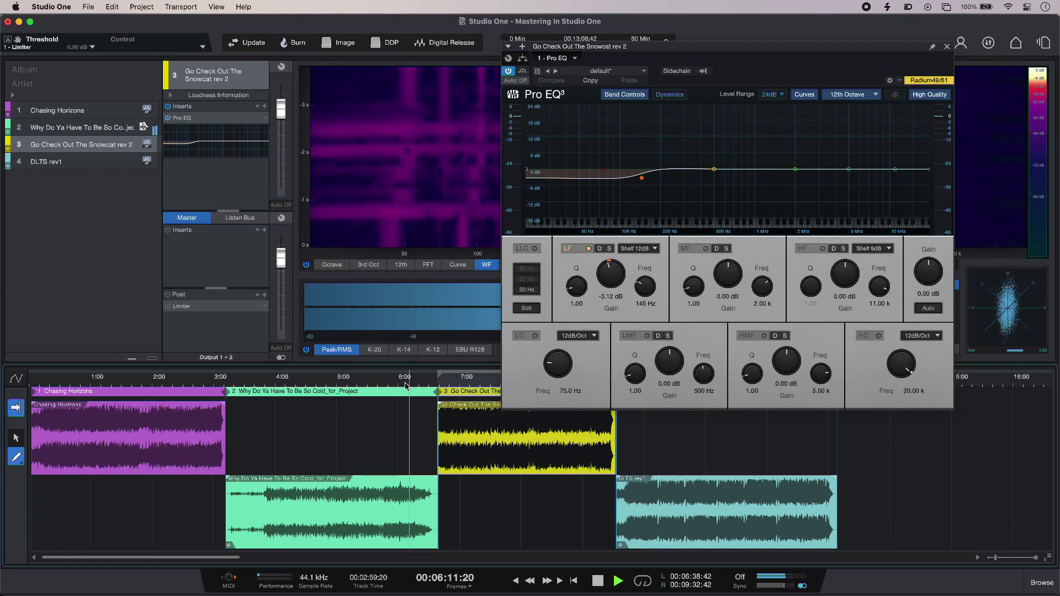
pyautogui.press('space')
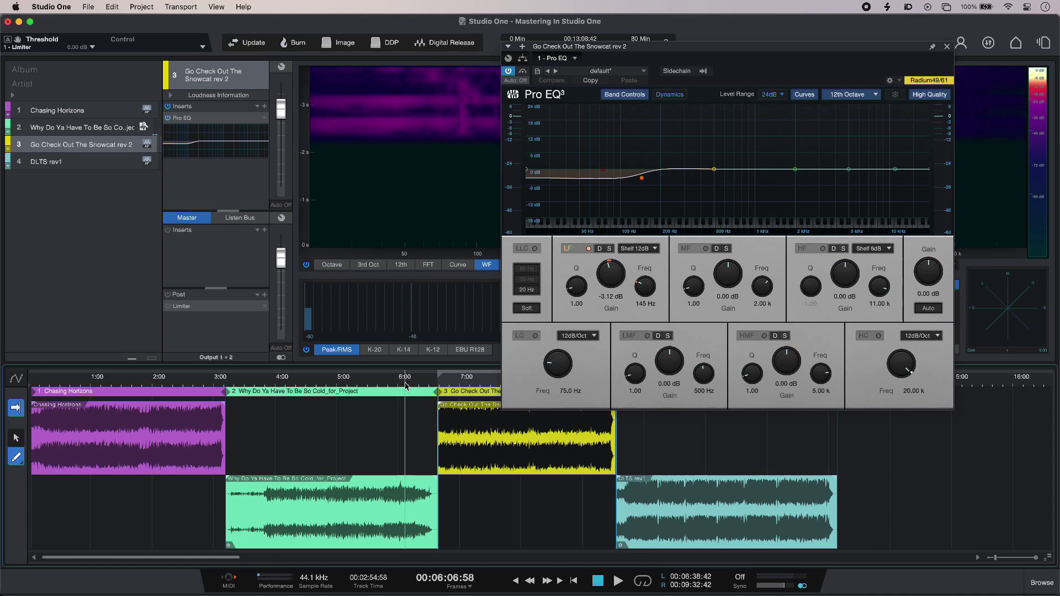
# Step: Lower track 2's volume from +2.7 to -0.8 dB and copy the master Limiter into its inserts
pyautogui.click(115, 131)
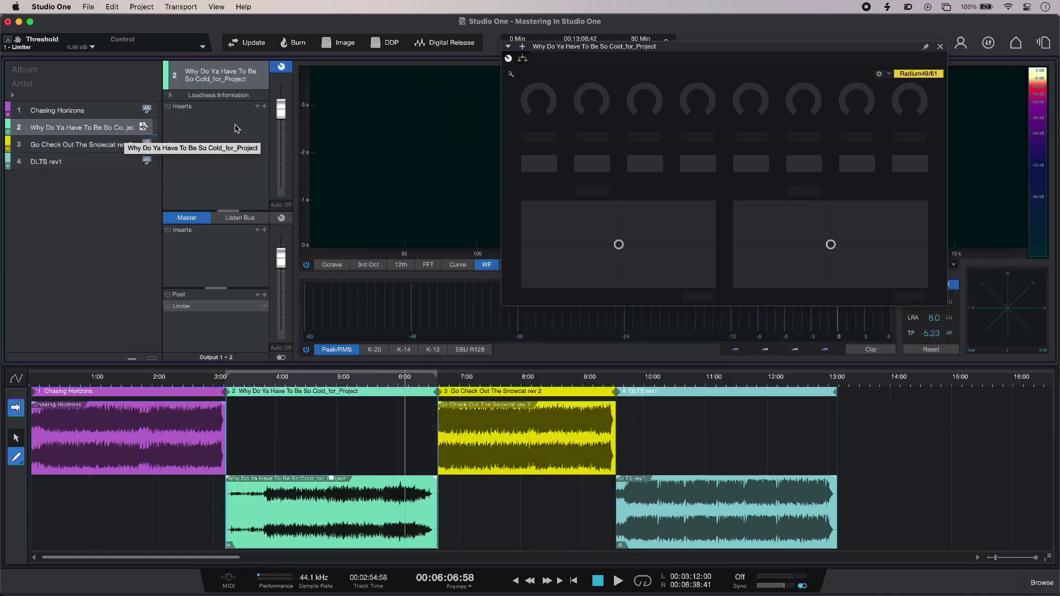
pyautogui.moveTo(281, 110); pyautogui.dragTo(281, 120)
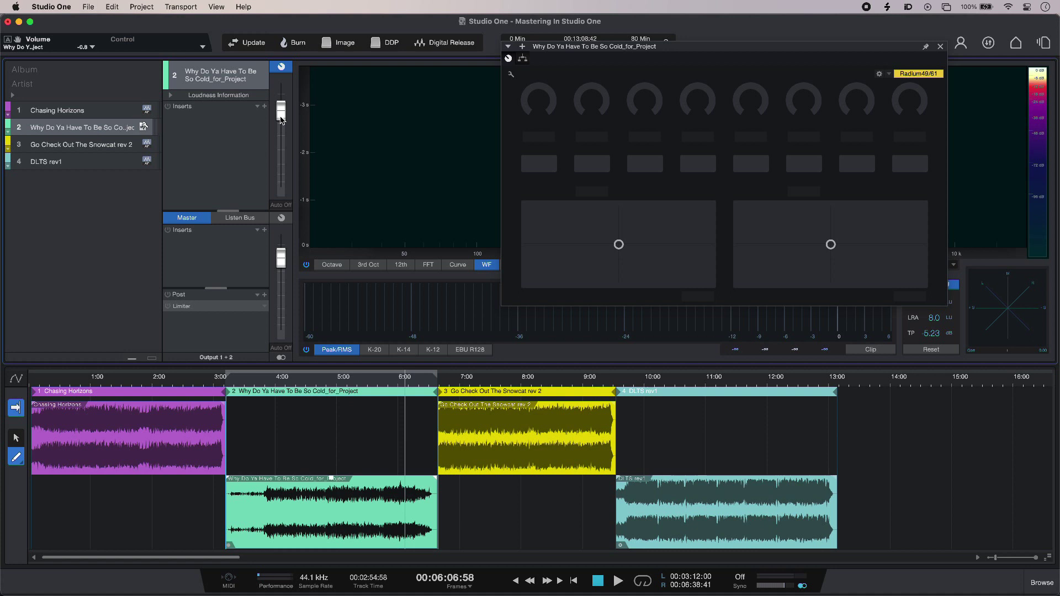
pyautogui.moveTo(181, 306); pyautogui.dragTo(193, 135)
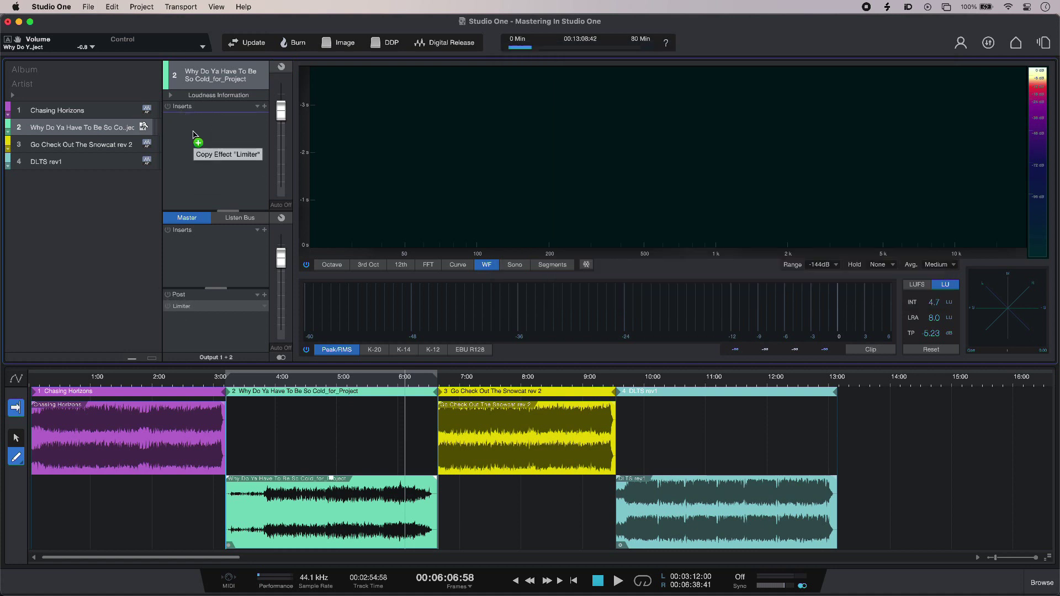
pyautogui.moveTo(193, 134); pyautogui.dragTo(191, 135)
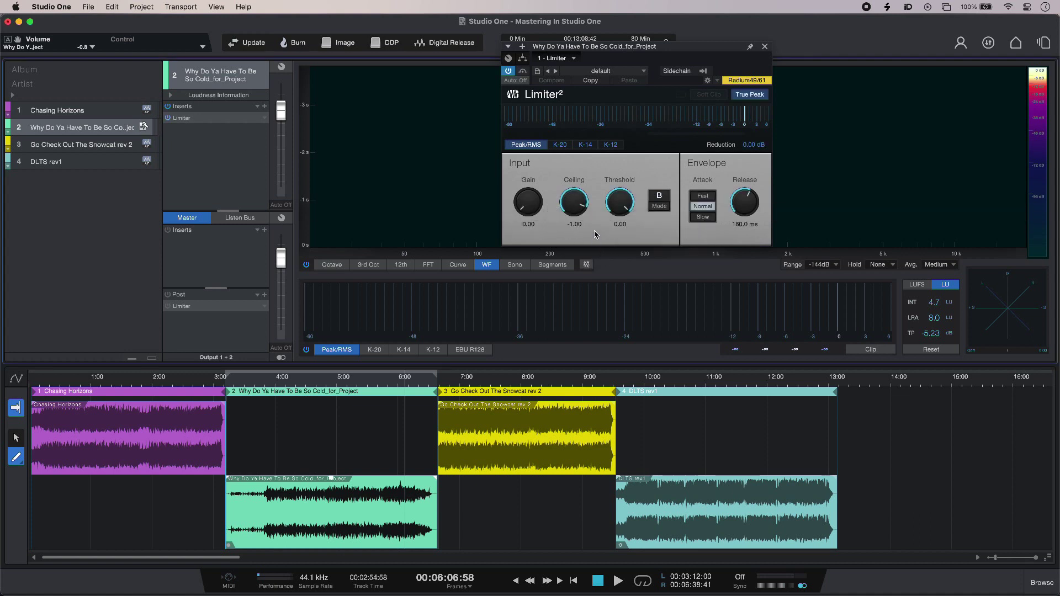
# Step: Try the Limiter² threshold, then play the song while raising track 2's fader to +2.9 dB
pyautogui.moveTo(626, 205); pyautogui.dragTo(625, 166)
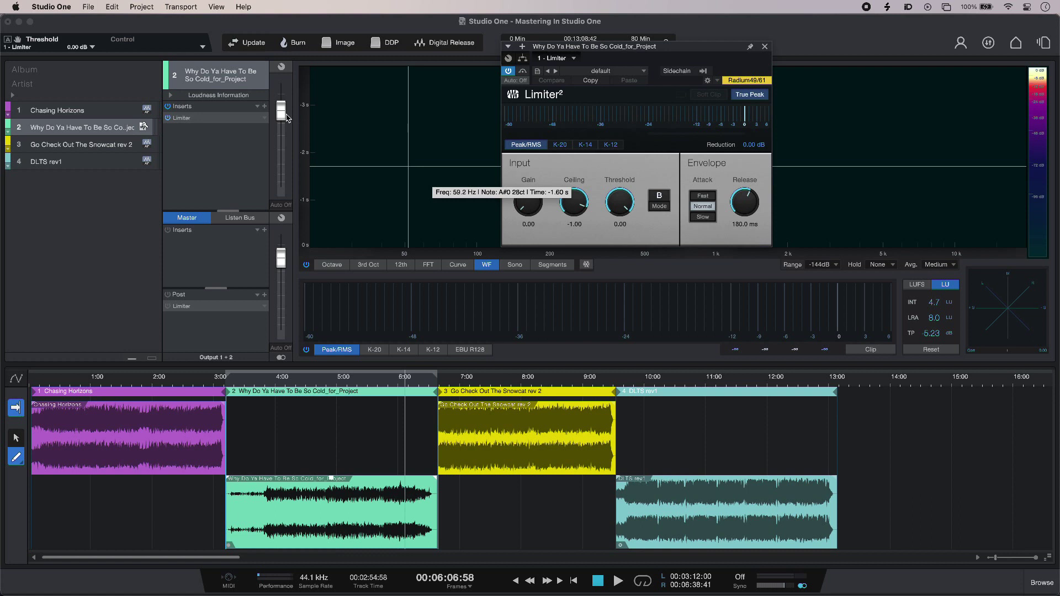
pyautogui.press('space')
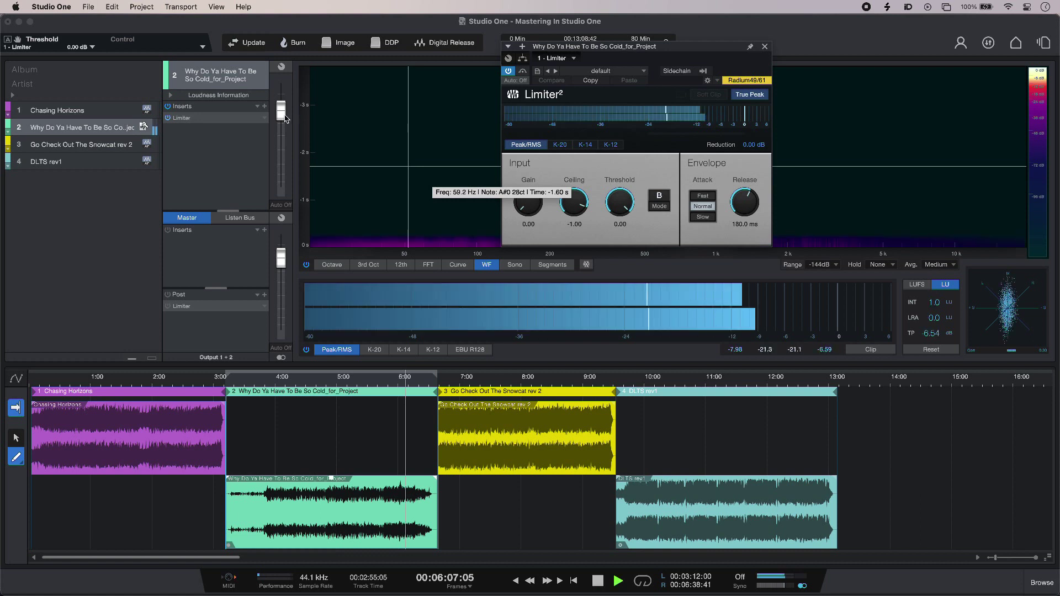
pyautogui.moveTo(281, 113); pyautogui.dragTo(282, 109)
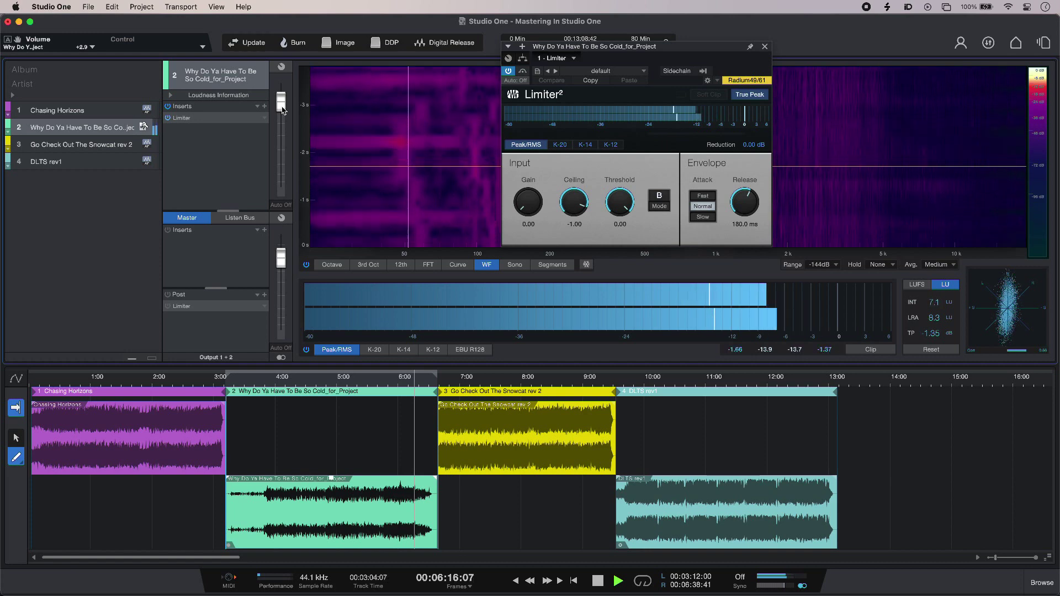
pyautogui.press('space')
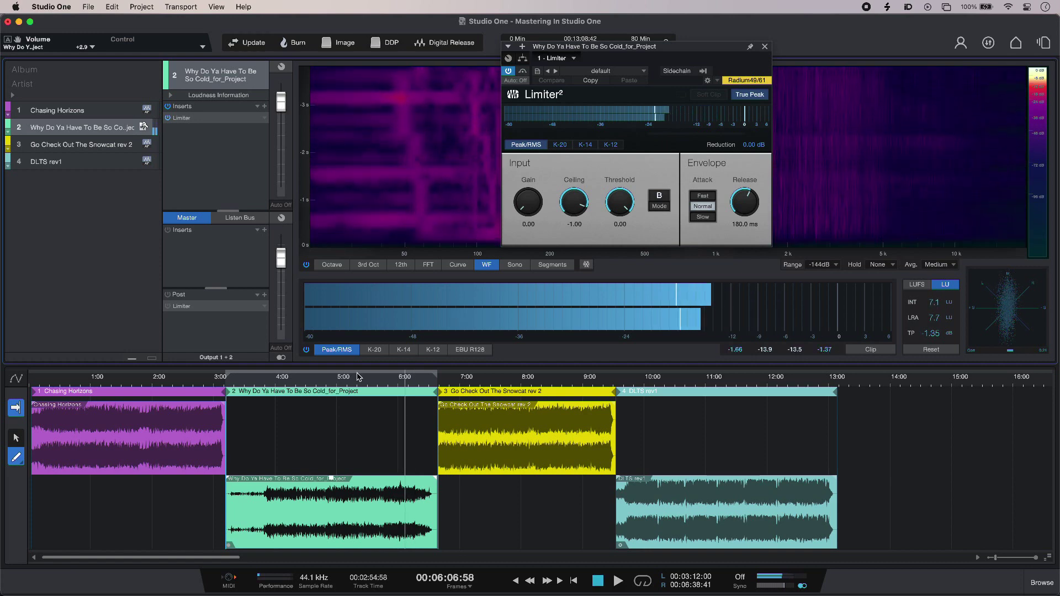
pyautogui.click(446, 385)
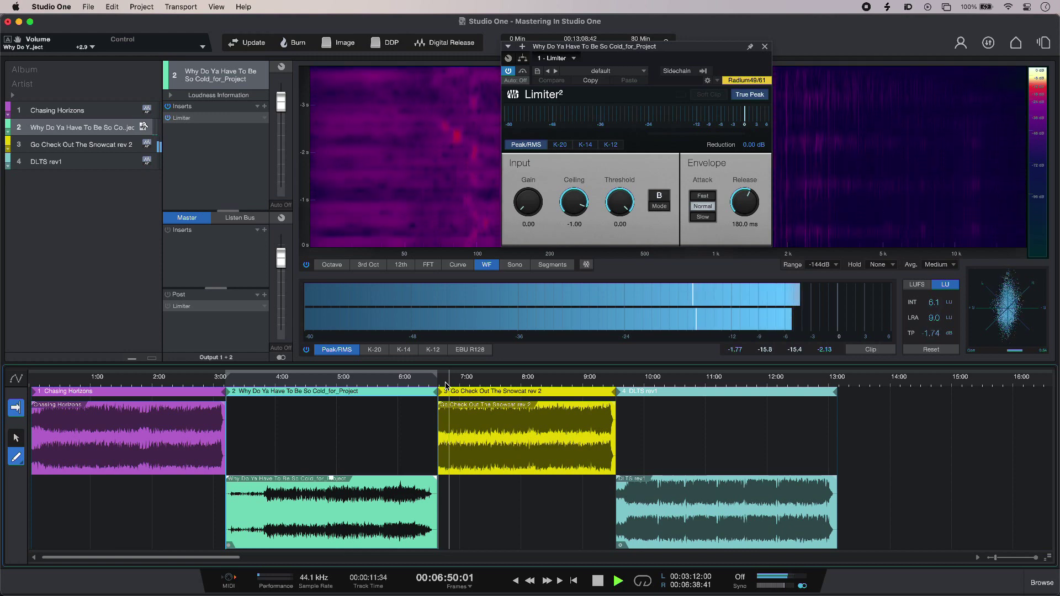
pyautogui.press('space')
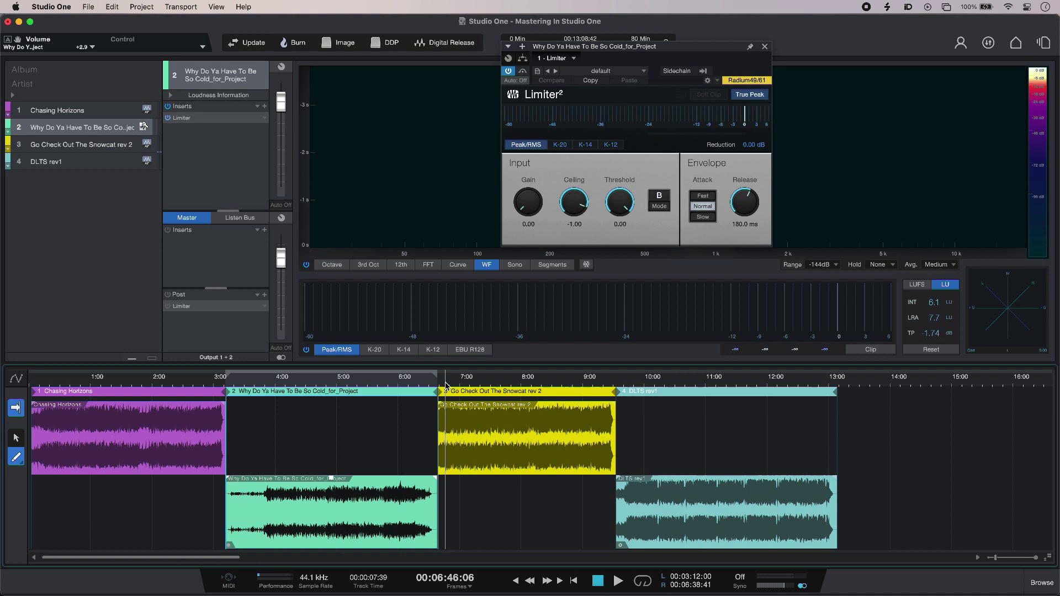
# Step: Play from 4:14:56 and view the spectrum in octave, third-octave and twelfth-octave bands
pyautogui.click(291, 386)
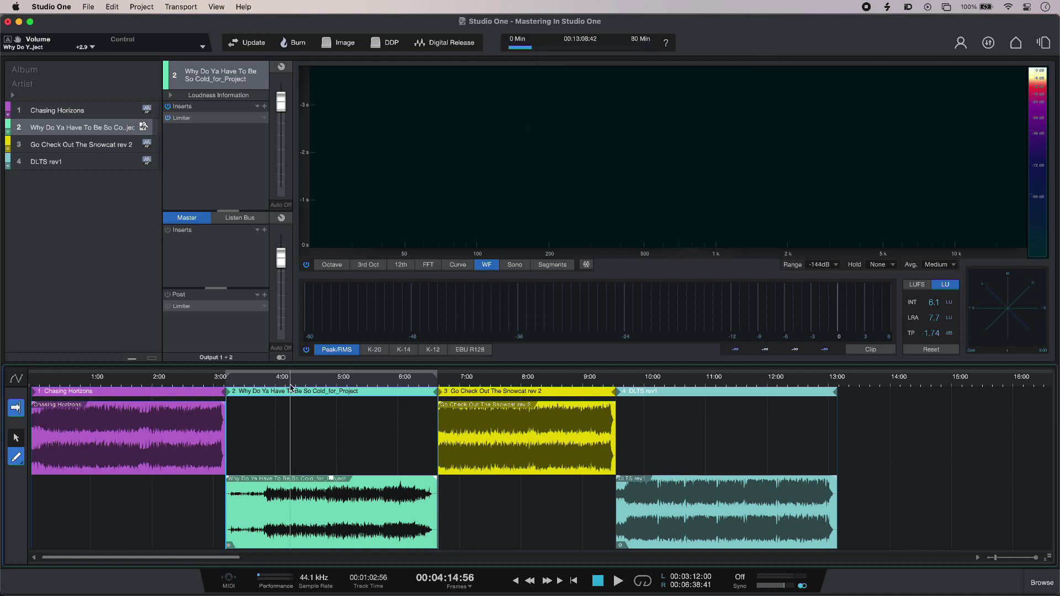
pyautogui.press('space')
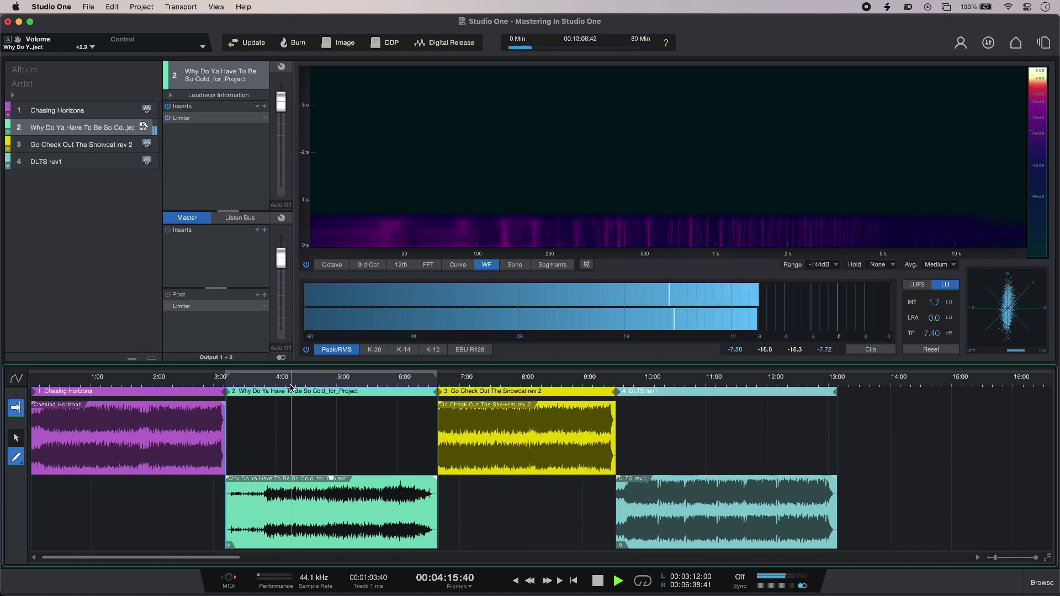
pyautogui.click(330, 265)
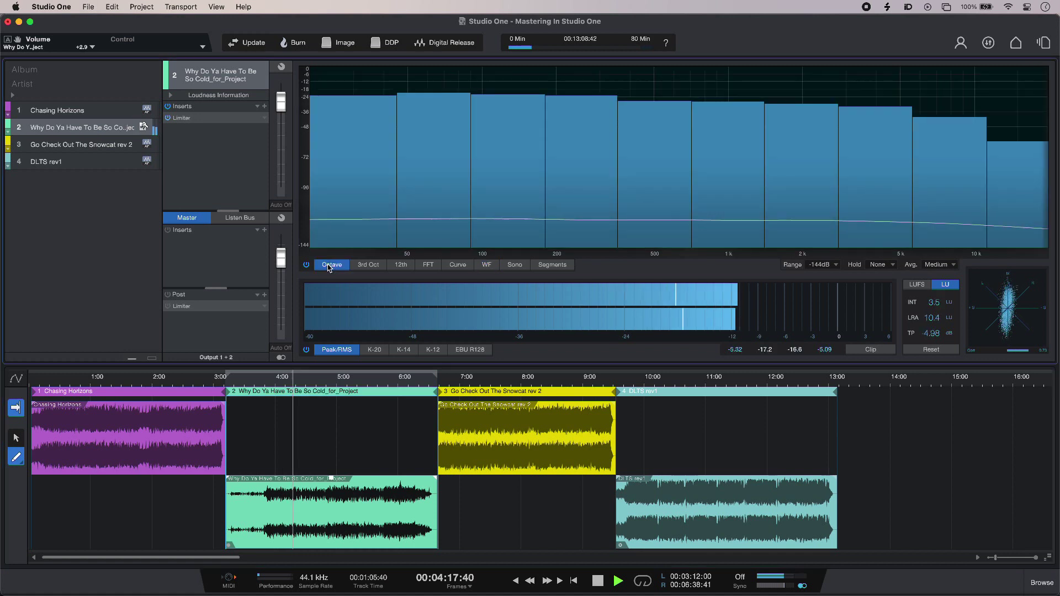
pyautogui.click(368, 266)
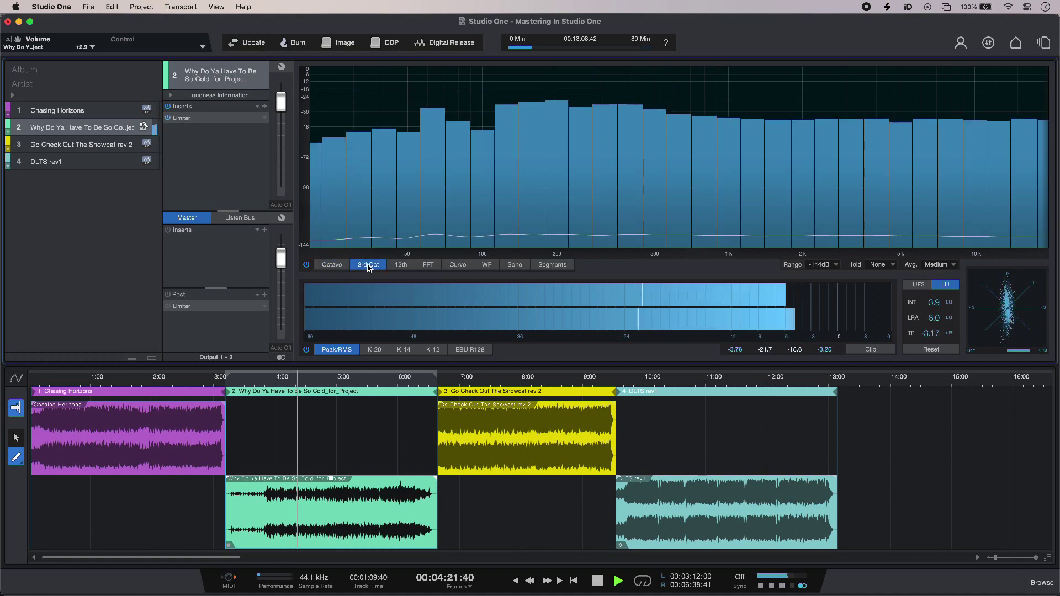
pyautogui.click(400, 265)
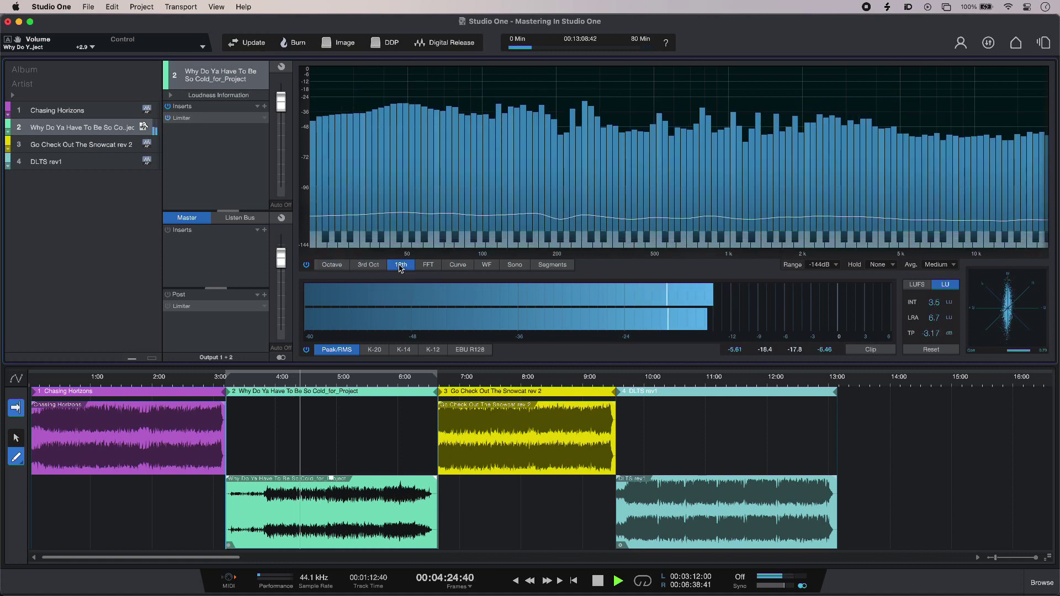
# Step: Switch the analyzer through FFT, Curve and Waterfall displays, ending on Sonogram
pyautogui.click(428, 266)
pyautogui.click(455, 265)
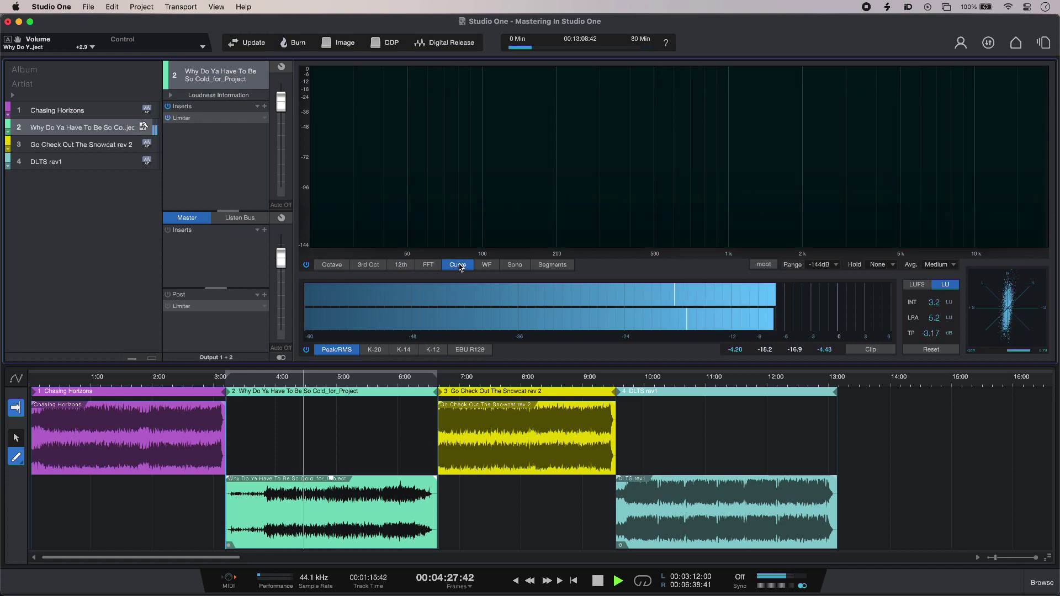
pyautogui.click(484, 265)
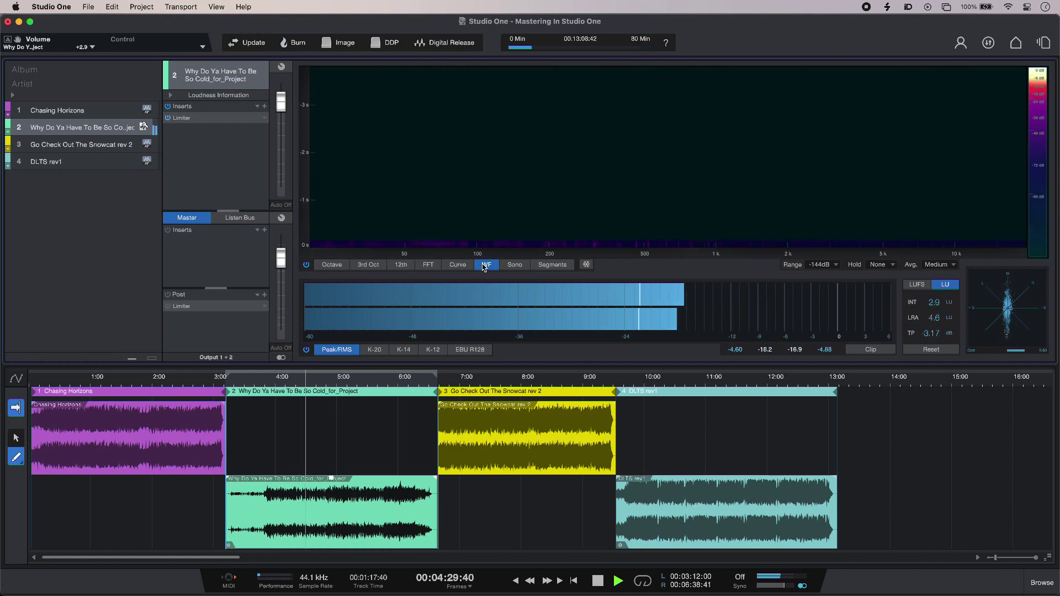
pyautogui.click(520, 268)
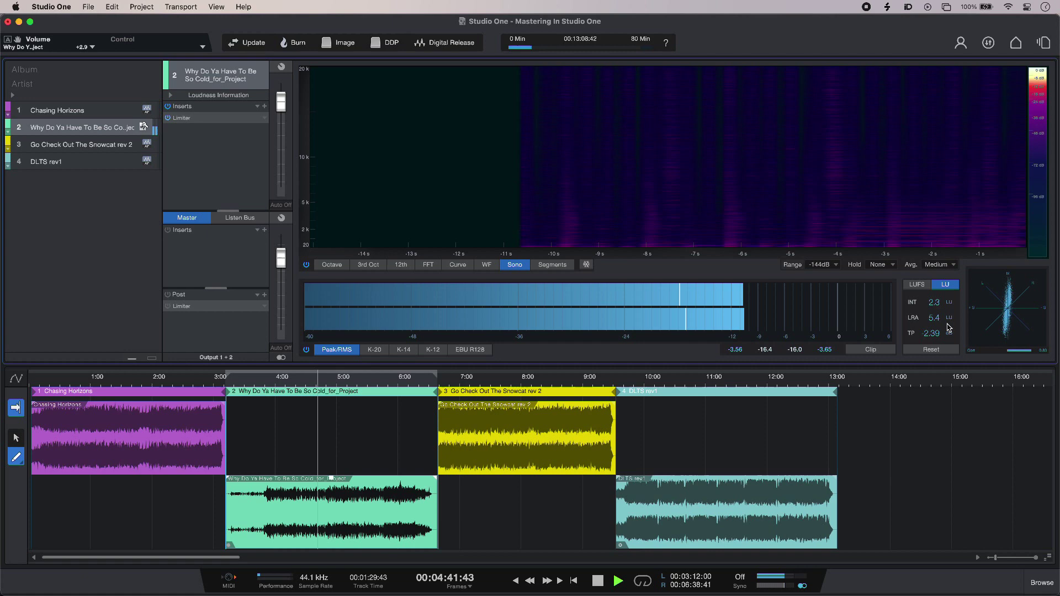
# Step: Reset the loudness meter, replay from 4:14:56 and drop track 2's volume from +2.9 to +0.2 dB
pyautogui.press('space')
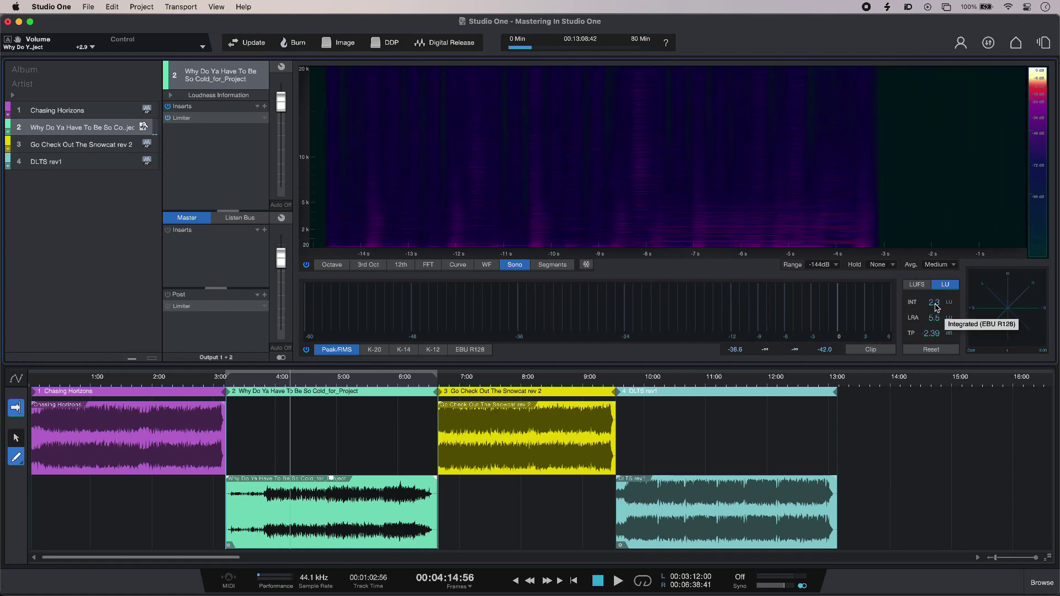
pyautogui.click(931, 349)
pyautogui.press('space')
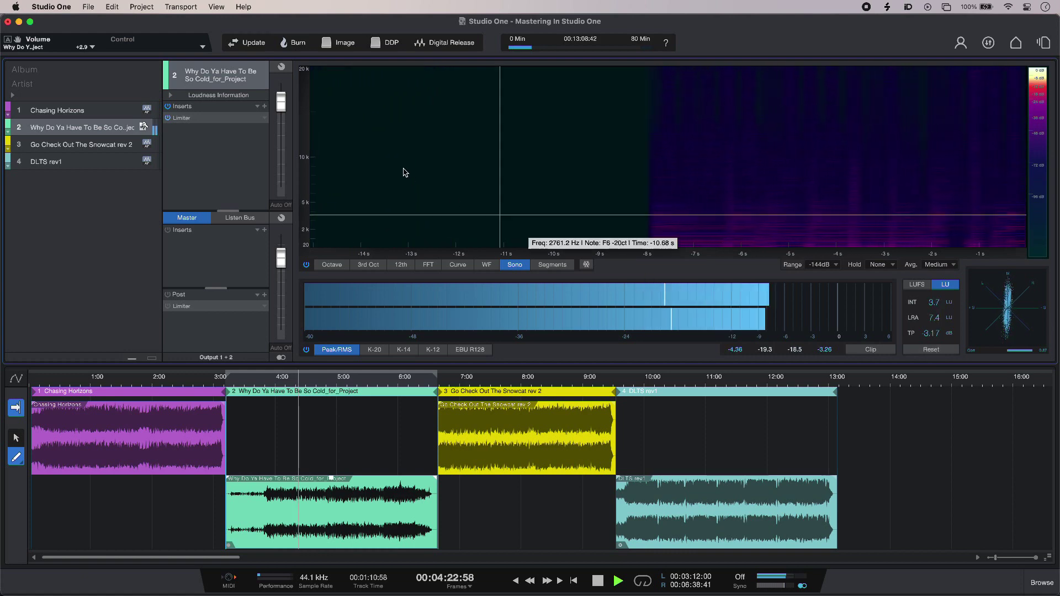
pyautogui.click(278, 108)
pyautogui.moveTo(278, 108); pyautogui.dragTo(279, 117)
pyautogui.press('space')
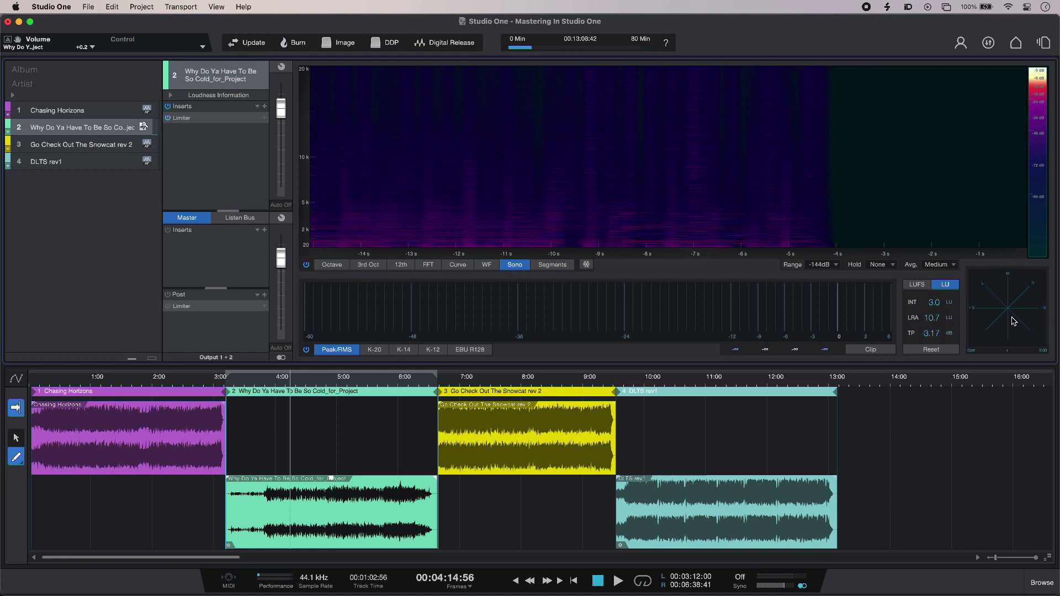
# Step: Open Edit Song for track 2's event and pull the Ride channel fader down to -5.0 dB
pyautogui.rightClick(385, 510)
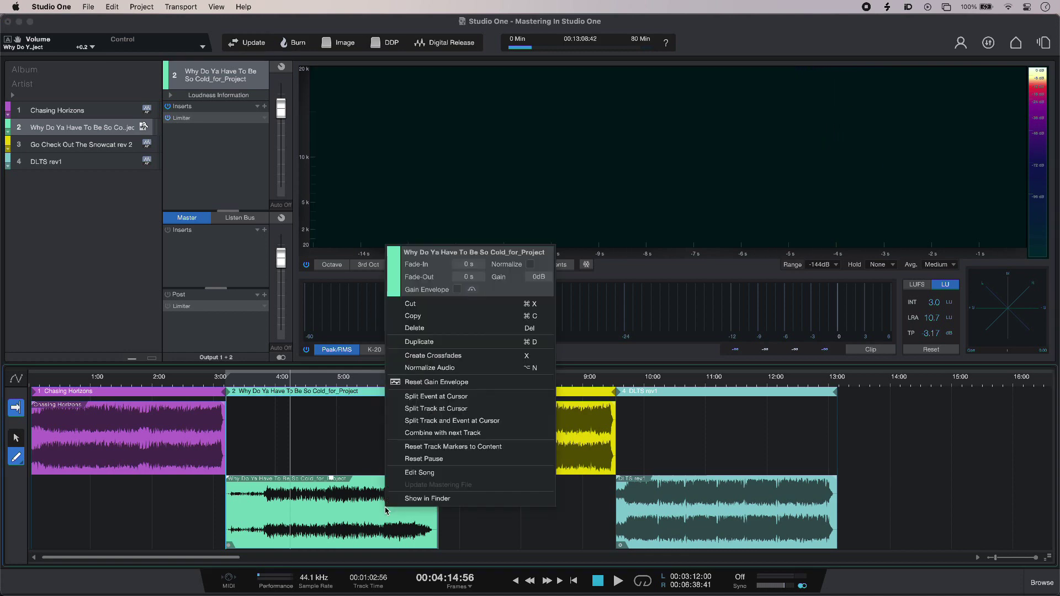
pyautogui.click(425, 473)
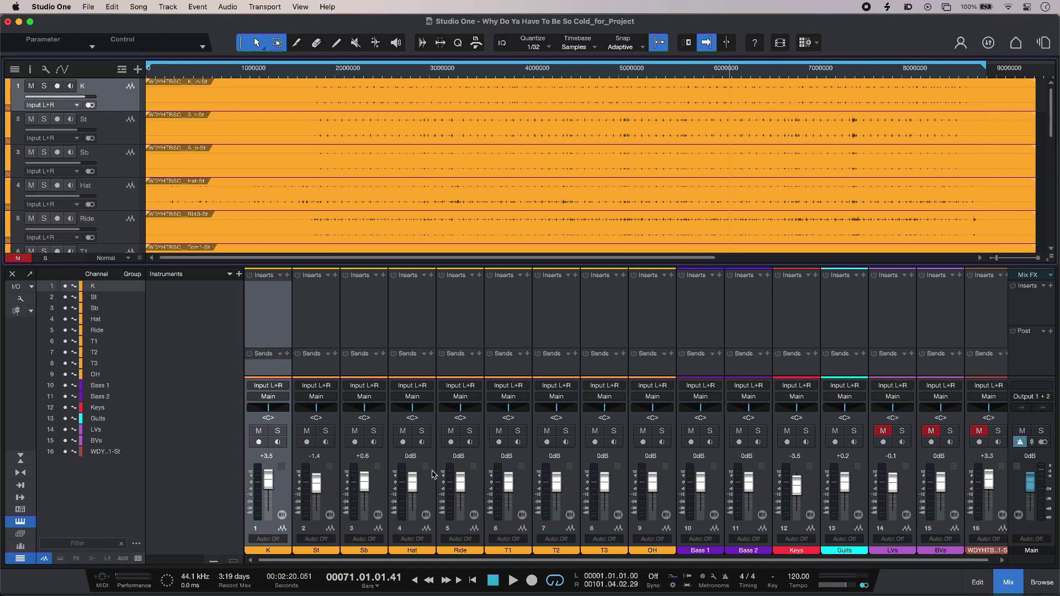
pyautogui.moveTo(461, 481); pyautogui.dragTo(461, 490)
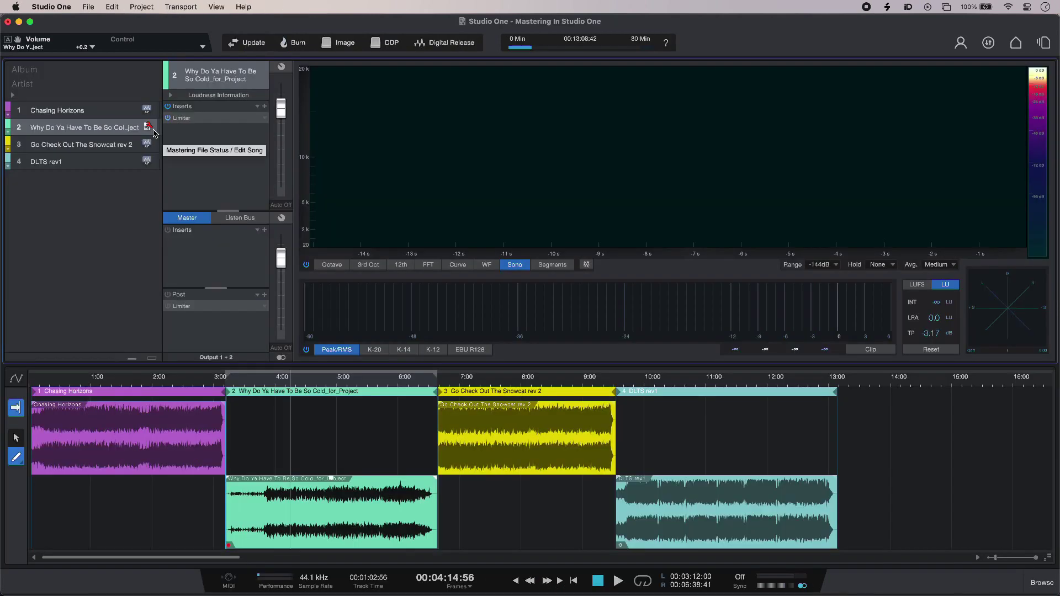
# Step: Run Update Mastering File on track 2 to re-render it from the edited song, and confirm
pyautogui.rightClick(142, 127)
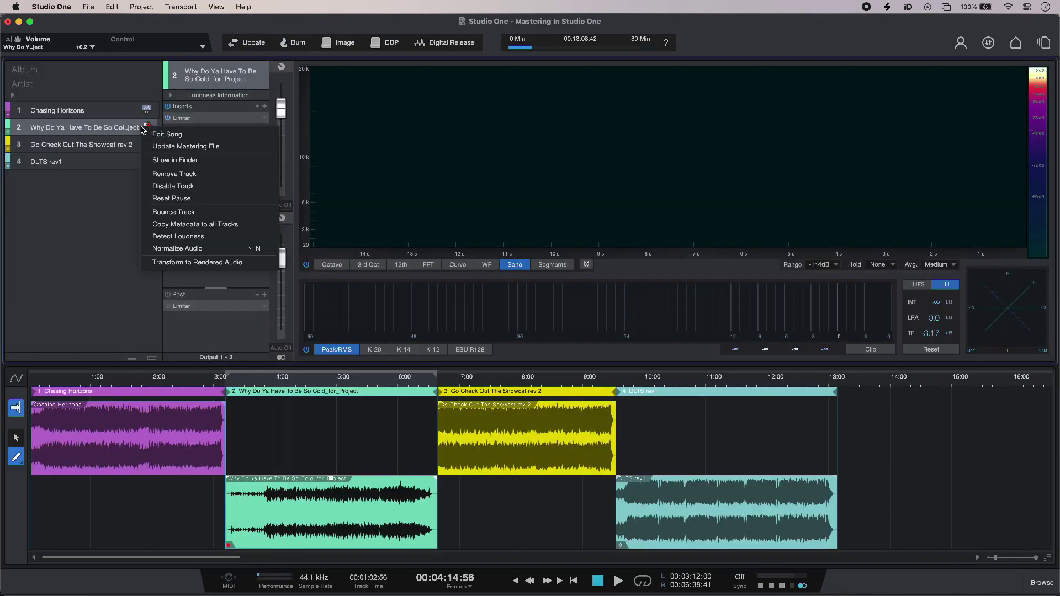
pyautogui.click(165, 147)
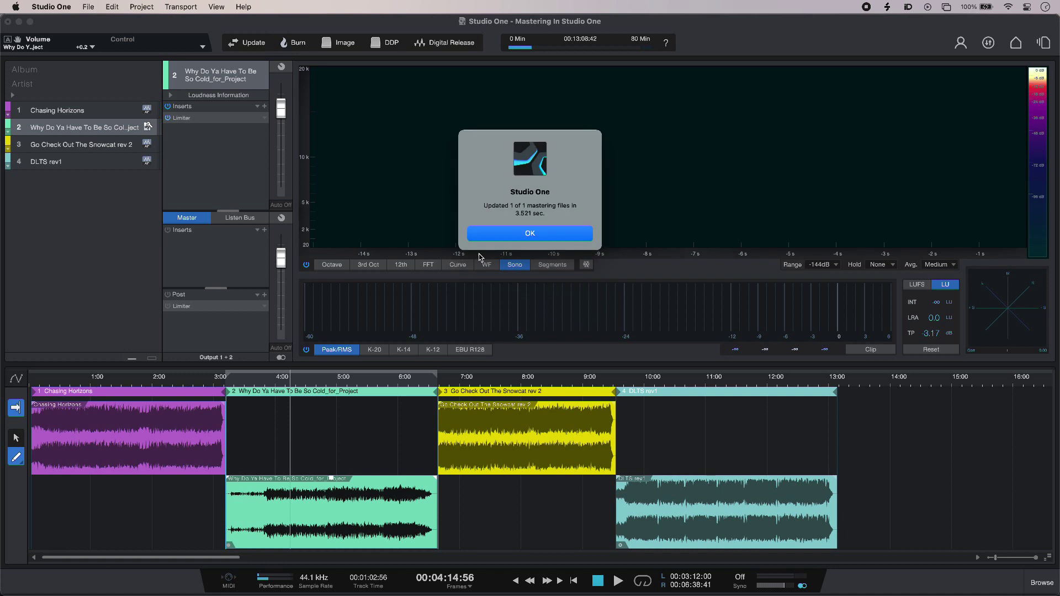
pyautogui.click(507, 235)
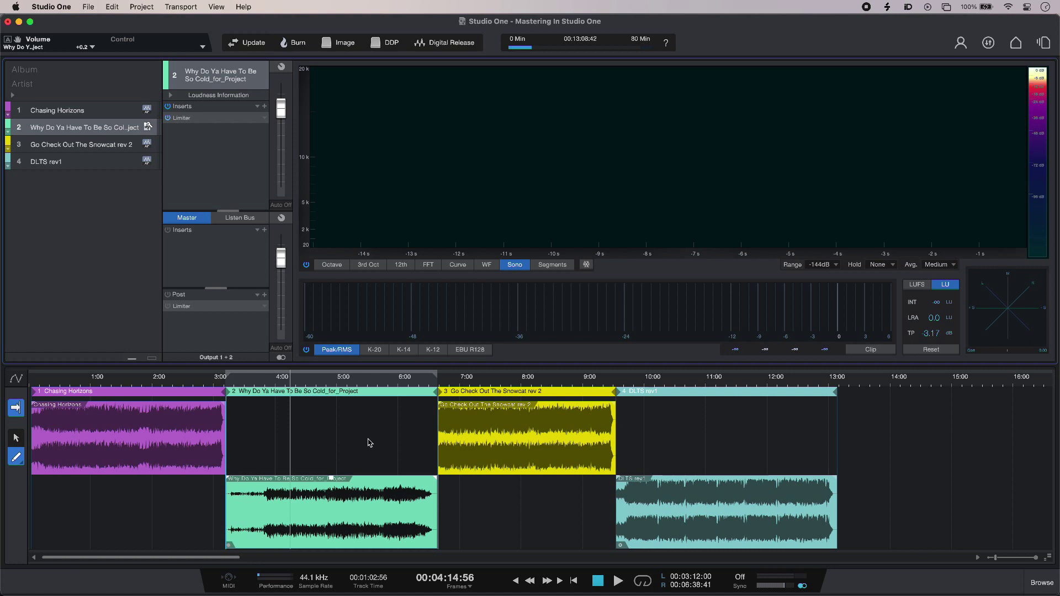
# Step: In Digital Release, keep the export location and leave Wave File as the only format
pyautogui.click(440, 49)
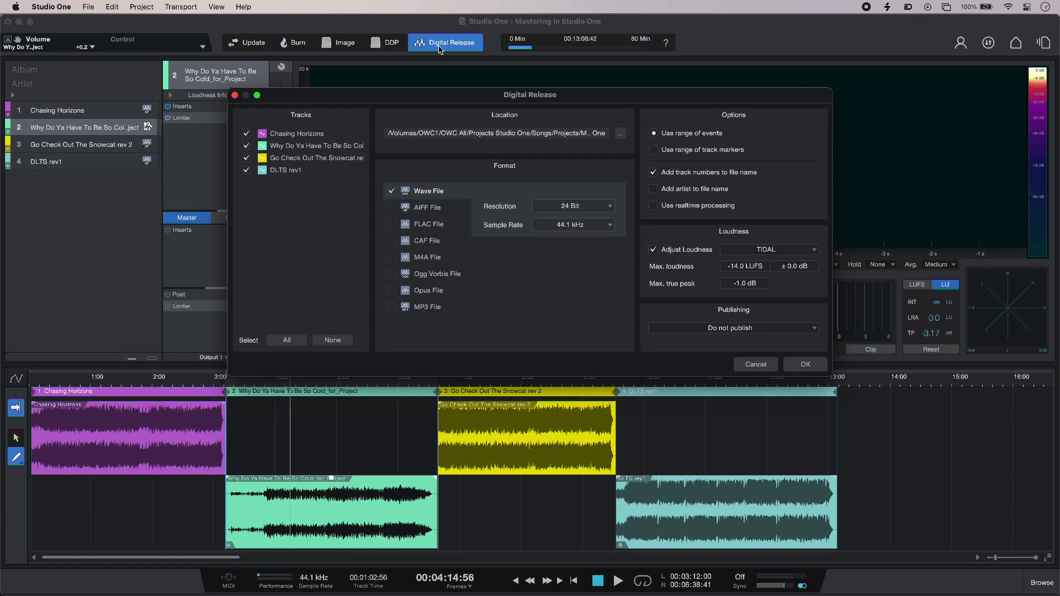
pyautogui.click(621, 134)
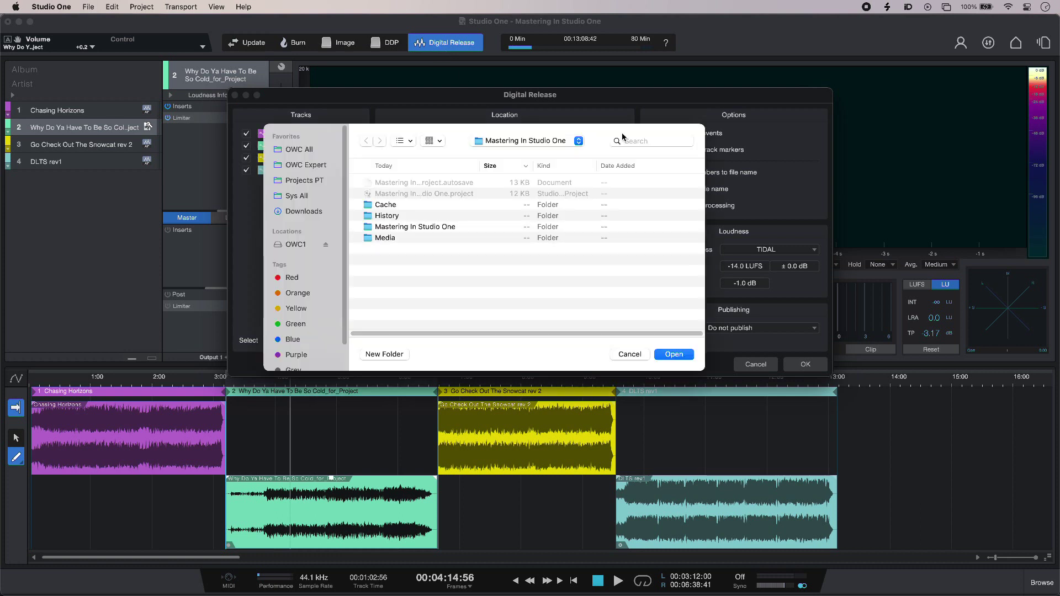
pyautogui.press('Return')
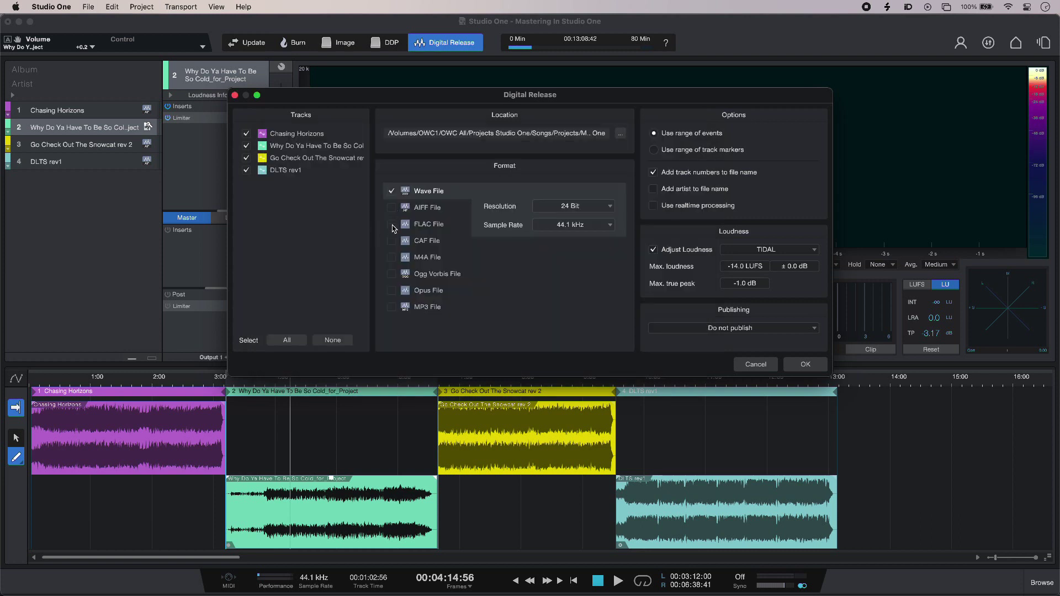
pyautogui.click(392, 225)
pyautogui.click(392, 224)
# Step: Set loudness to the Apple Music preset (-16.0 LUFS, -1.0 dB true peak) and accept
pyautogui.click(781, 255)
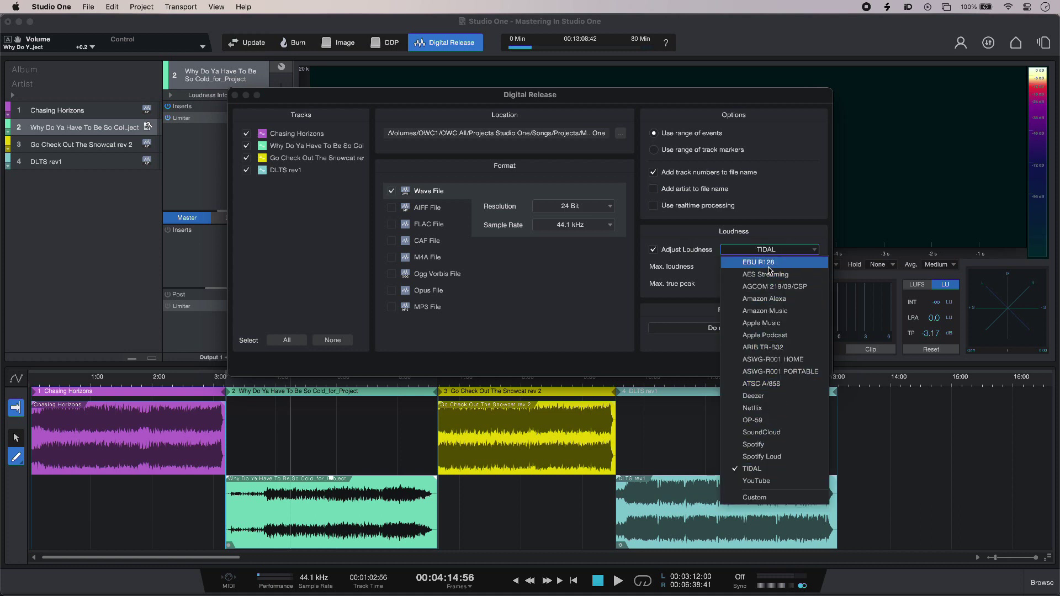
pyautogui.click(770, 324)
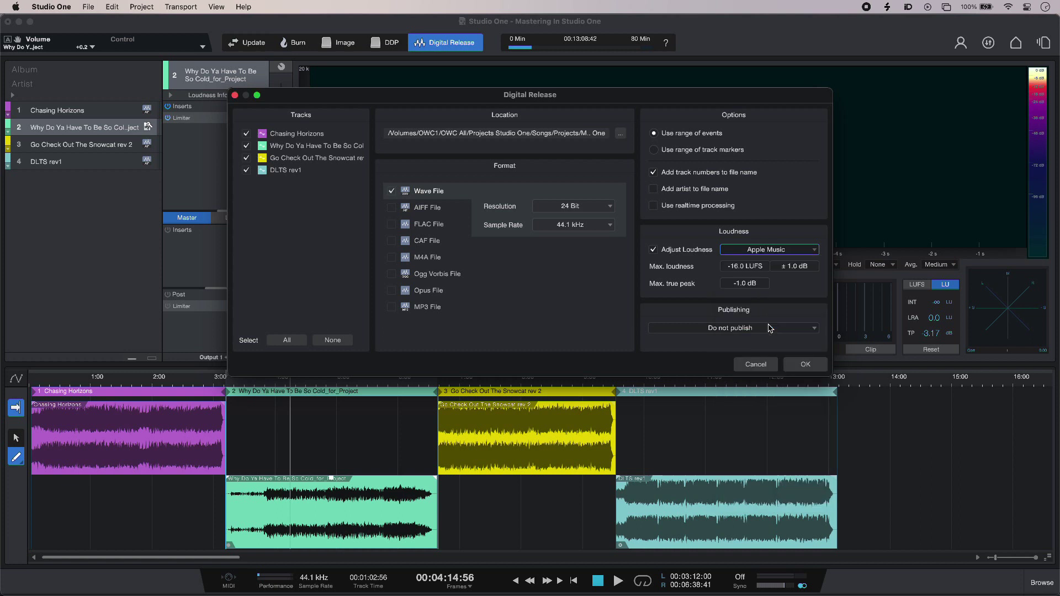
pyautogui.click(755, 364)
pyautogui.click(385, 381)
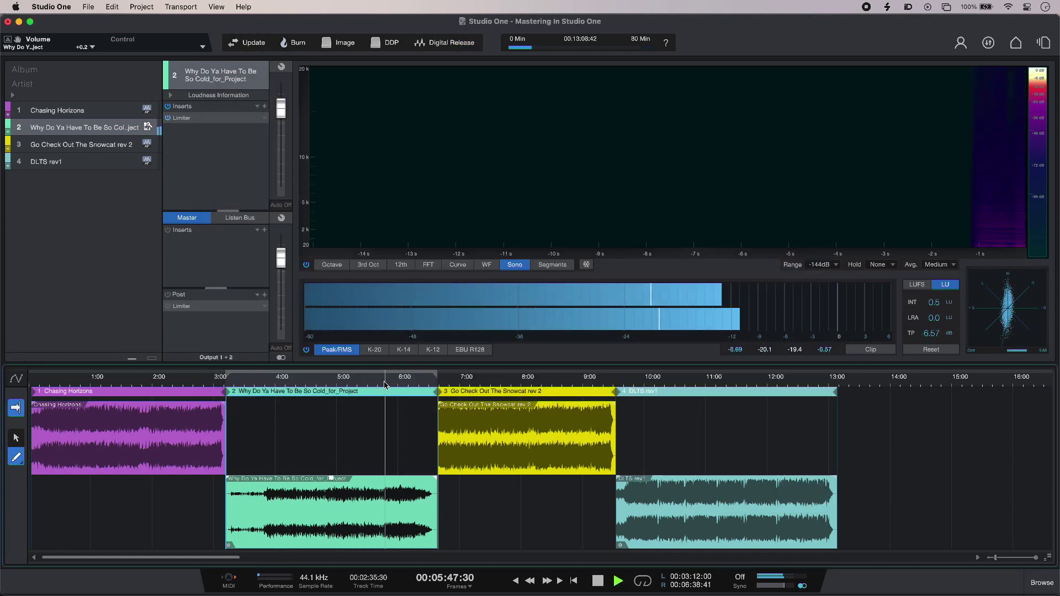